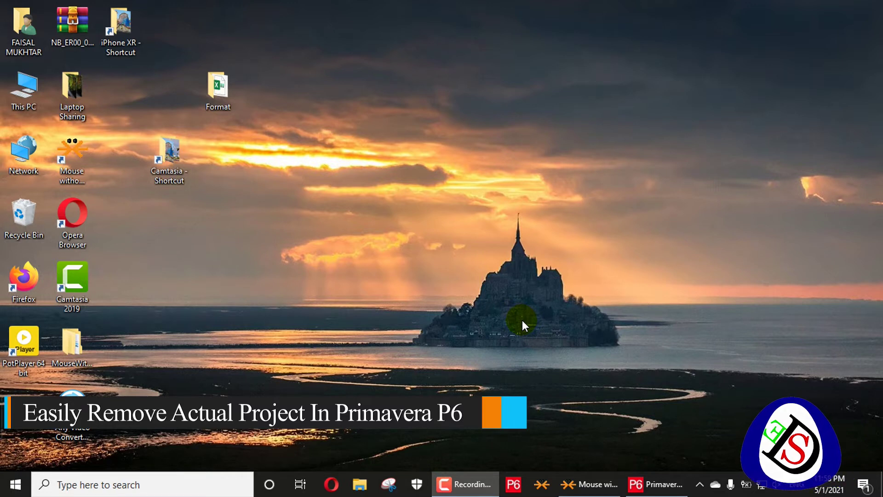
# Switch to Primavera P6 and set the actual nonlabor units of activity A1100 to 0.
pyautogui.click(654, 483)
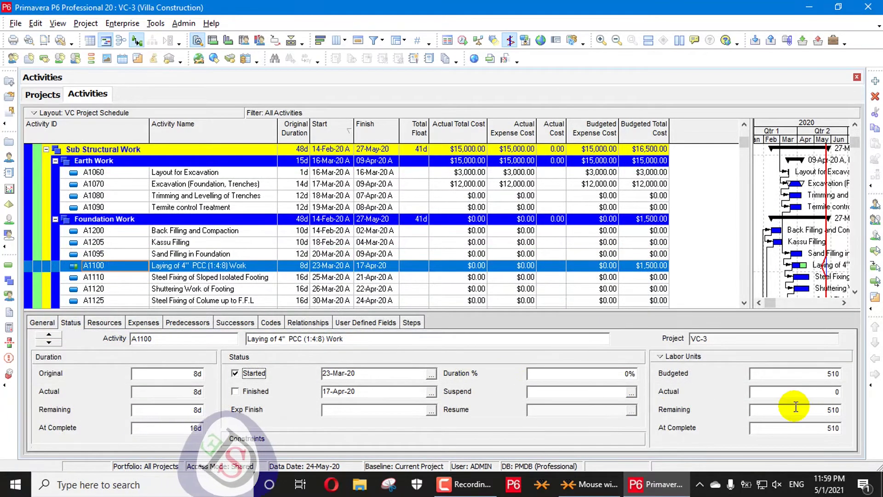
pyautogui.click(104, 322)
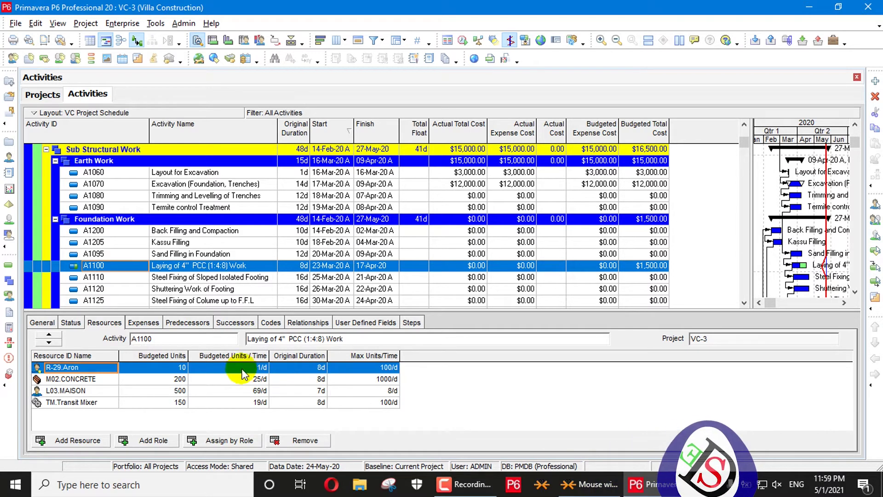
pyautogui.click(70, 322)
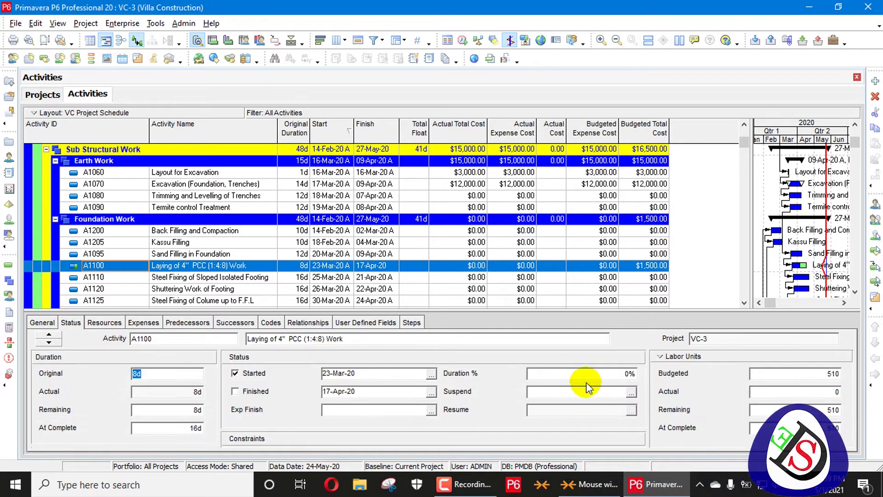
pyautogui.click(684, 356)
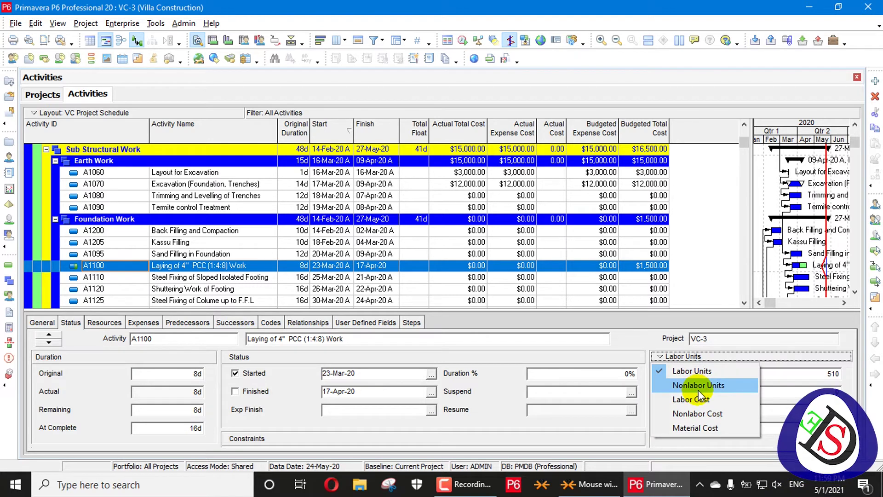
pyautogui.click(698, 385)
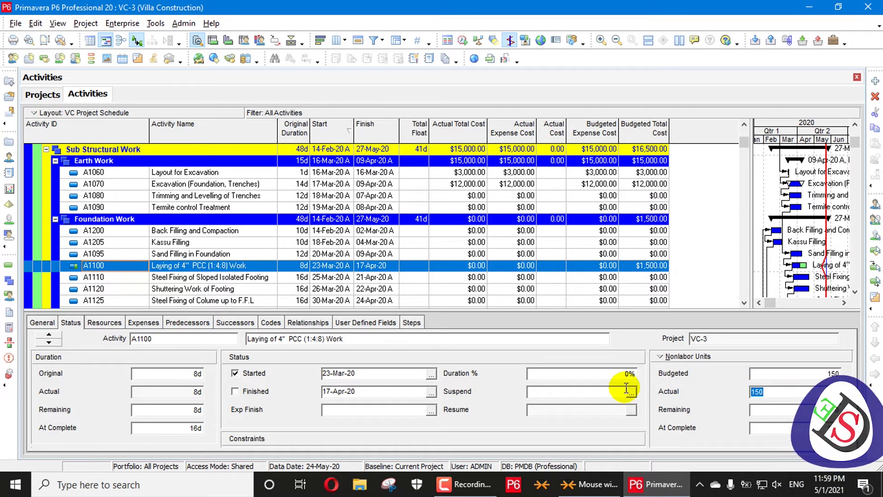
pyautogui.write('0')
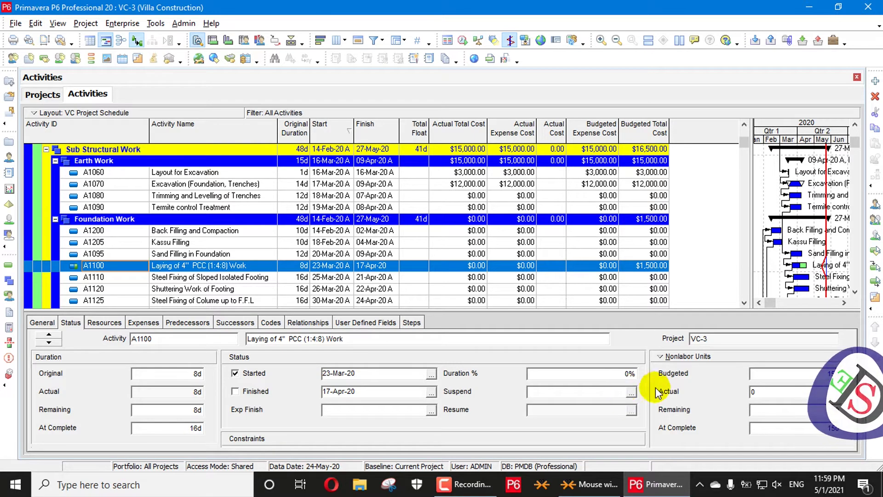
# Check the labor, nonlabor and material cost figures of activity A1100 for remaining actuals.
pyautogui.click(682, 356)
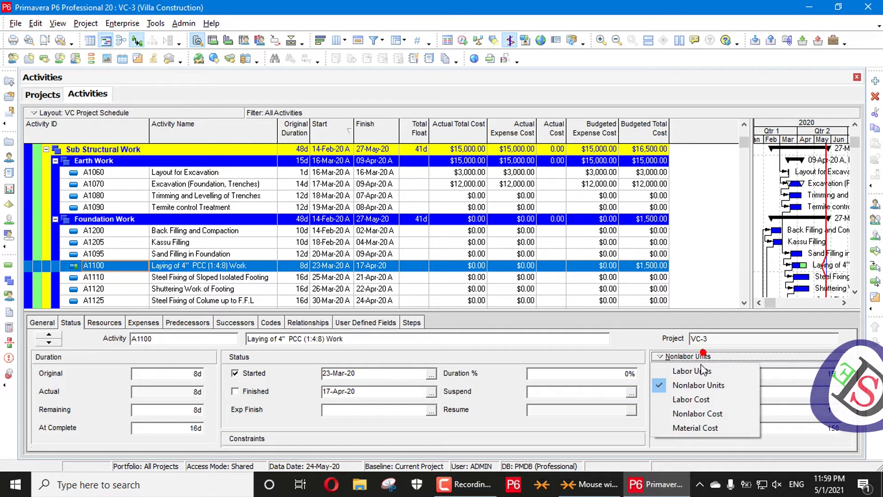
pyautogui.click(708, 400)
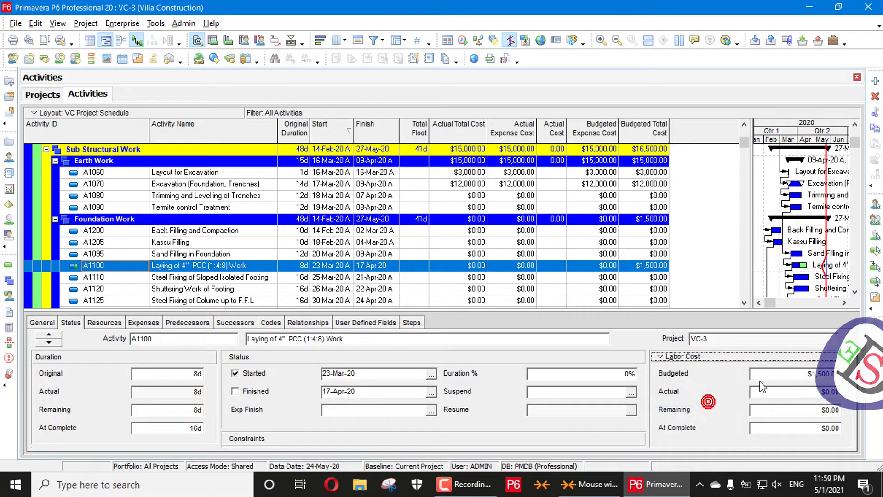
pyautogui.click(674, 356)
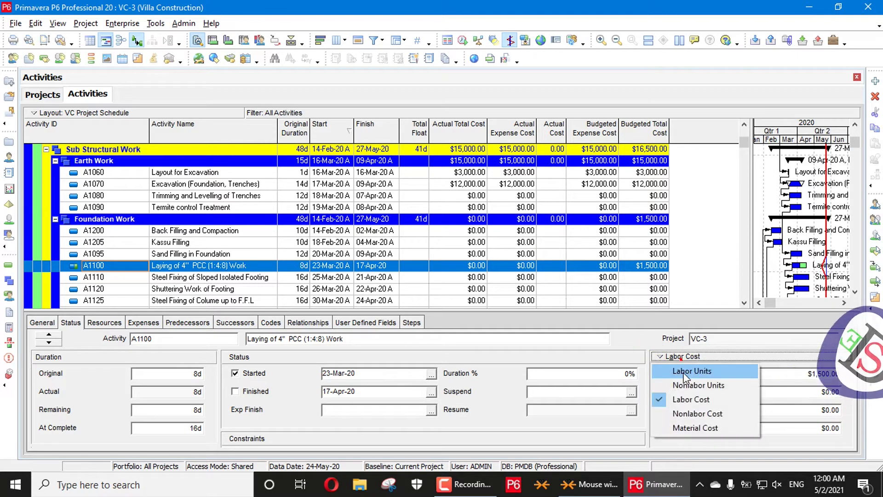
pyautogui.click(692, 413)
pyautogui.click(711, 357)
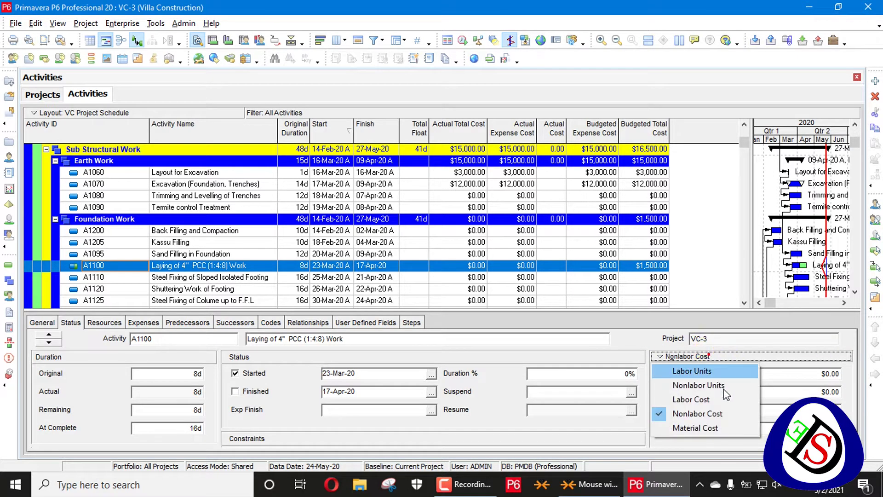
pyautogui.click(712, 423)
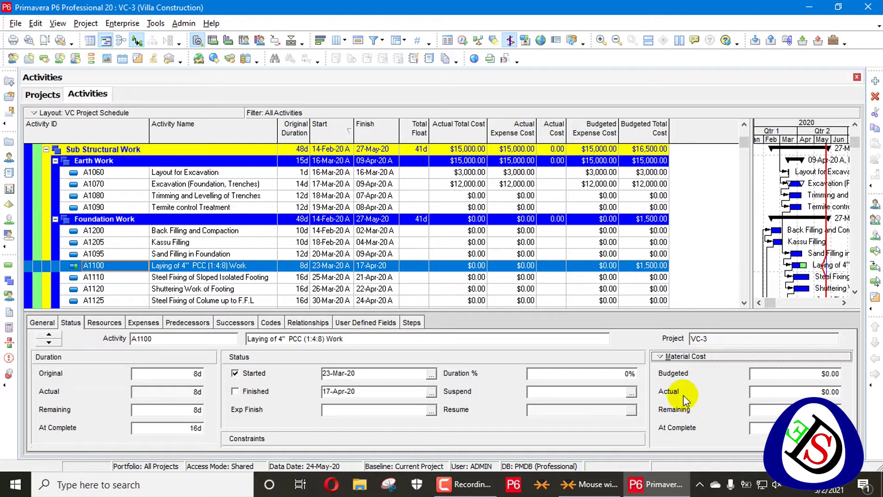
# Clear the Started status of activity A1100 and confirm changing it to Not Started.
pyautogui.click(272, 375)
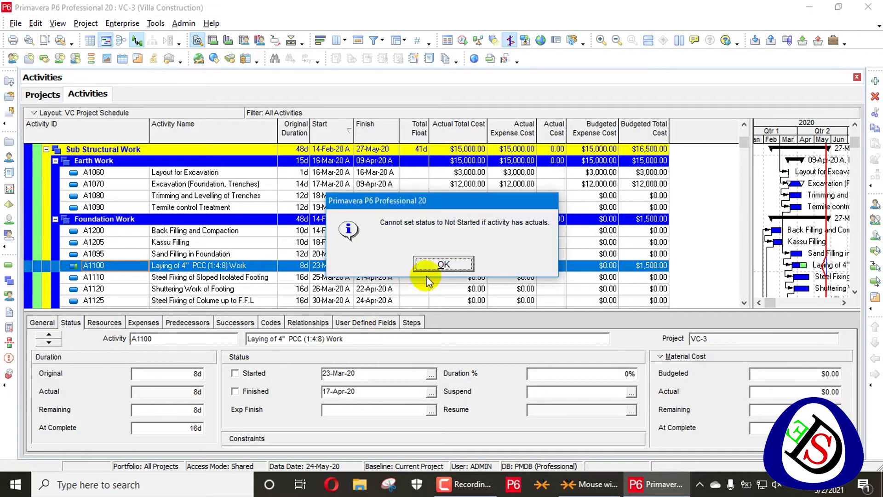
pyautogui.click(444, 263)
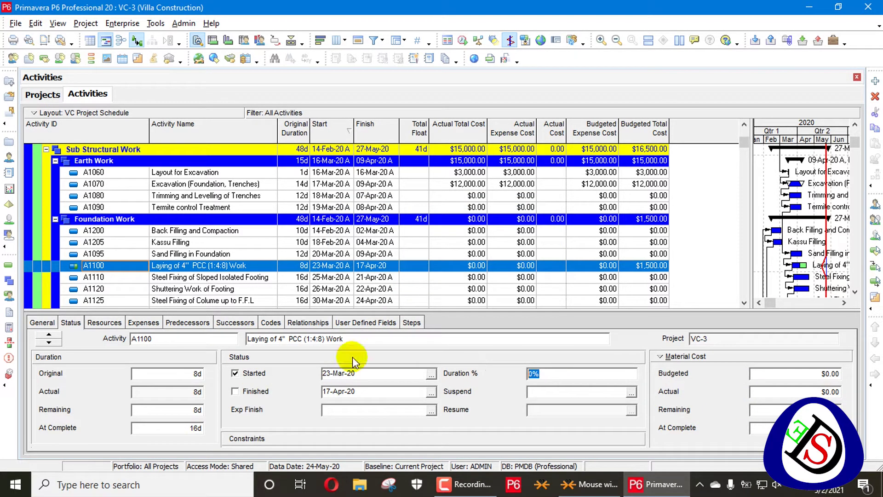
pyautogui.click(235, 373)
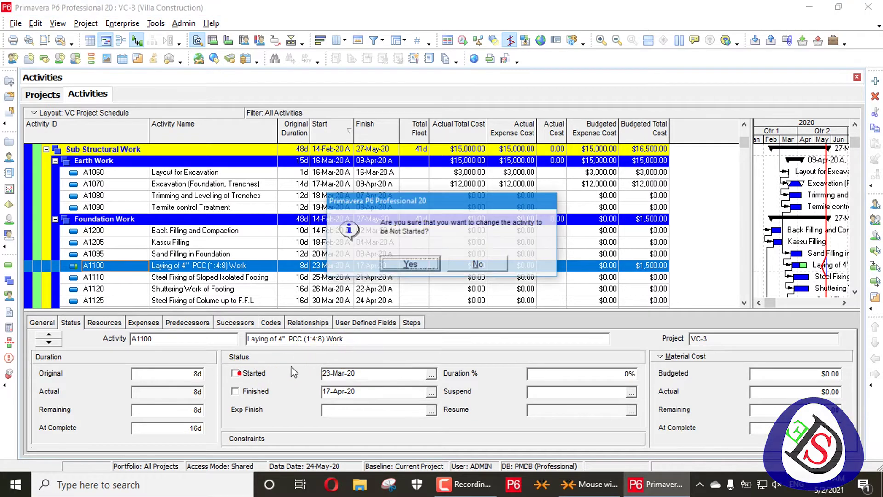
pyautogui.click(410, 264)
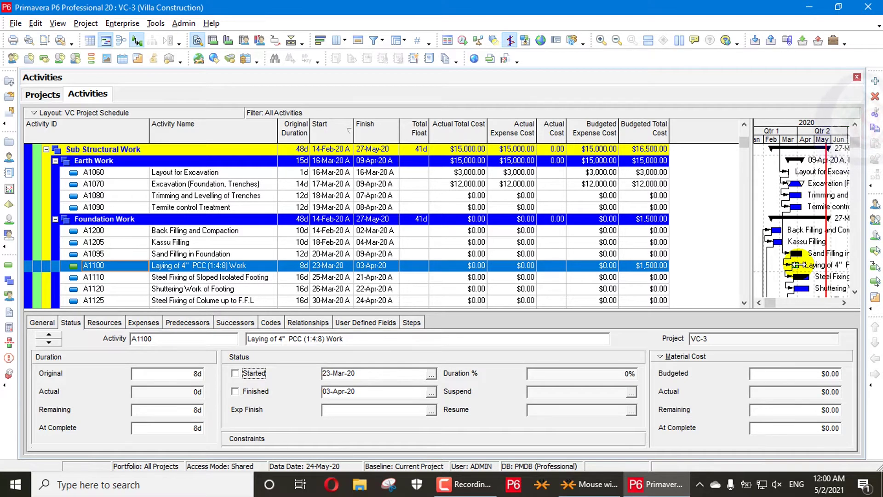
# Examine the calculation settings of project VC-3 for activities and resource assignments, and return to the activities list.
pyautogui.click(42, 95)
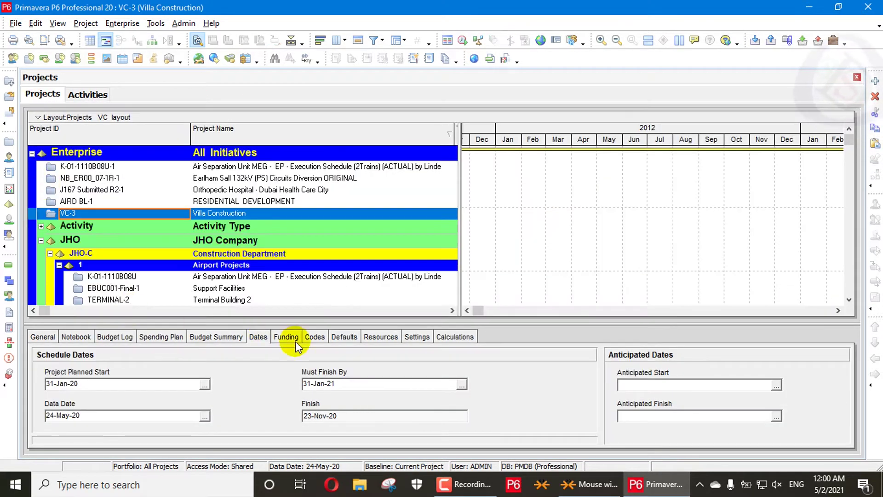
pyautogui.click(464, 338)
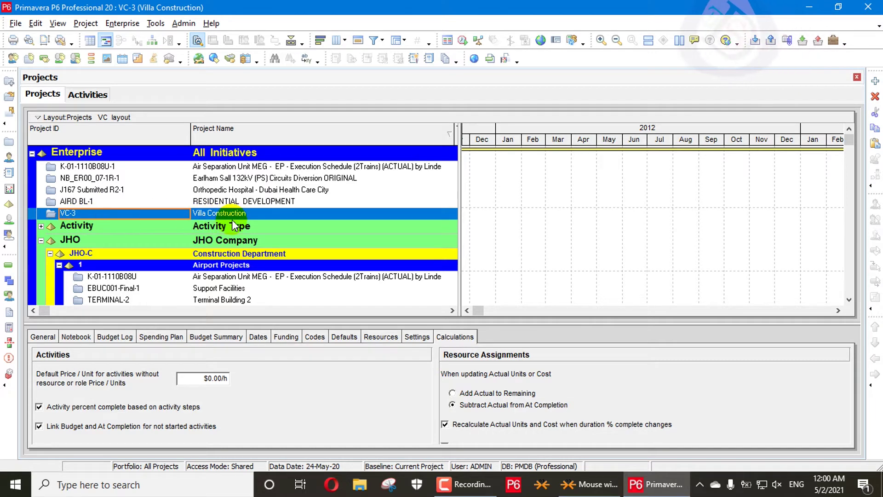
pyautogui.moveTo(266, 324); pyautogui.dragTo(266, 260)
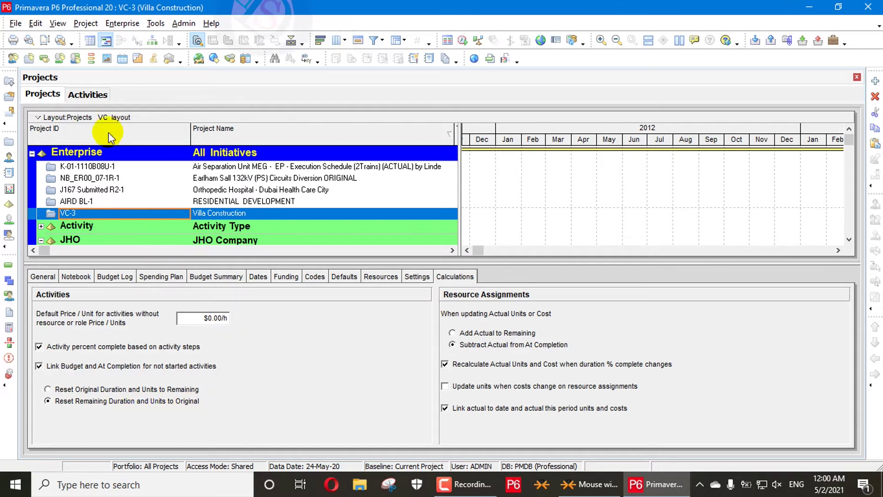
pyautogui.click(88, 95)
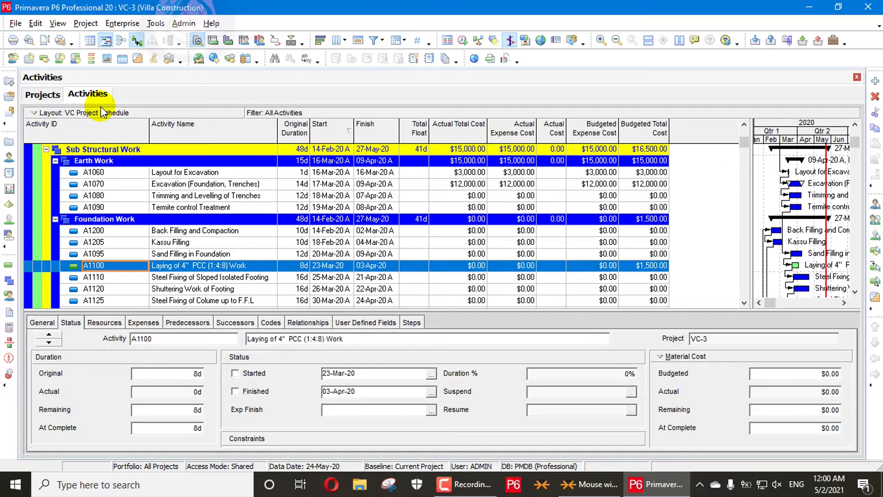
# Create a new global change named "GC labour" with Activity Resource Assignments as its subject area.
pyautogui.click(160, 26)
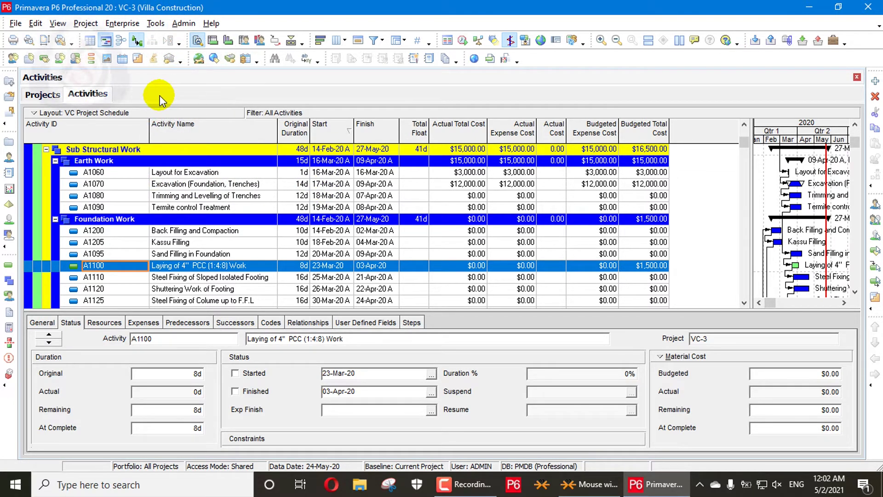
pyautogui.click(155, 24)
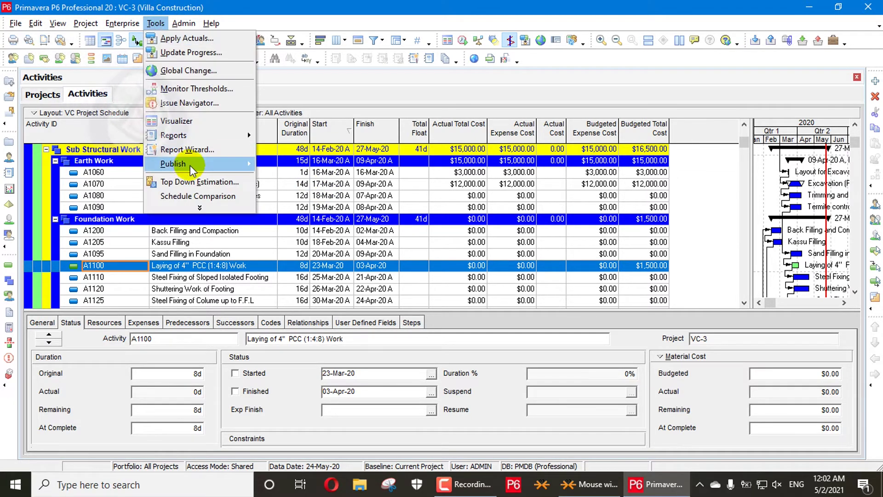
pyautogui.click(200, 207)
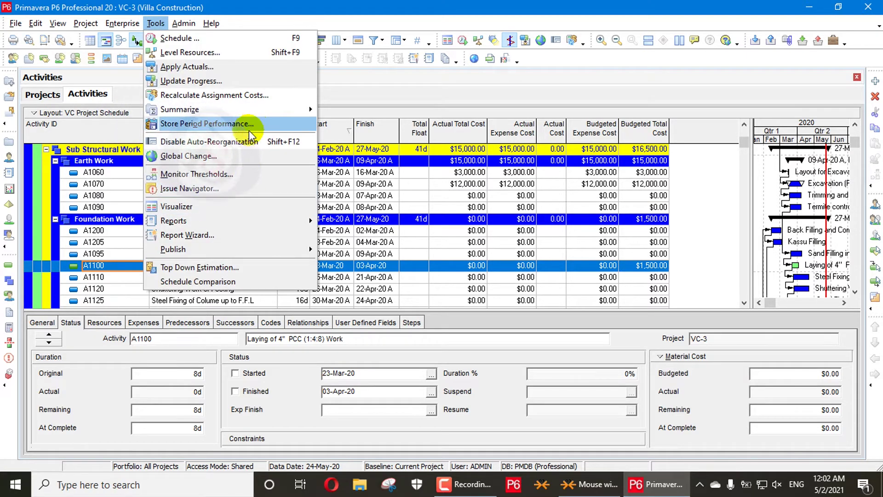
pyautogui.click(222, 158)
pyautogui.click(304, 157)
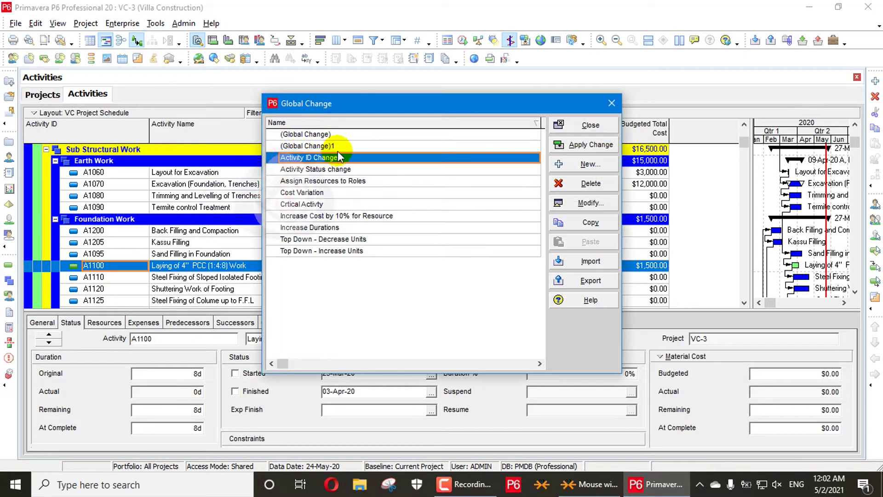
pyautogui.click(586, 164)
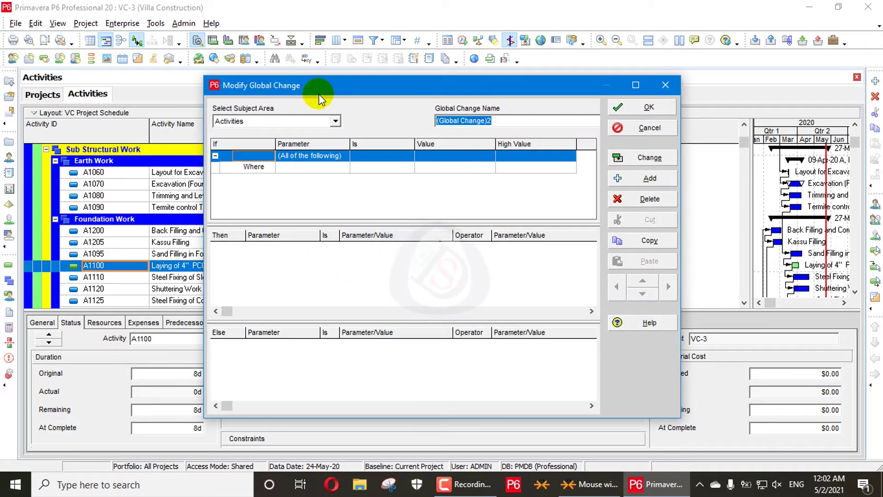
pyautogui.write('GC labour')
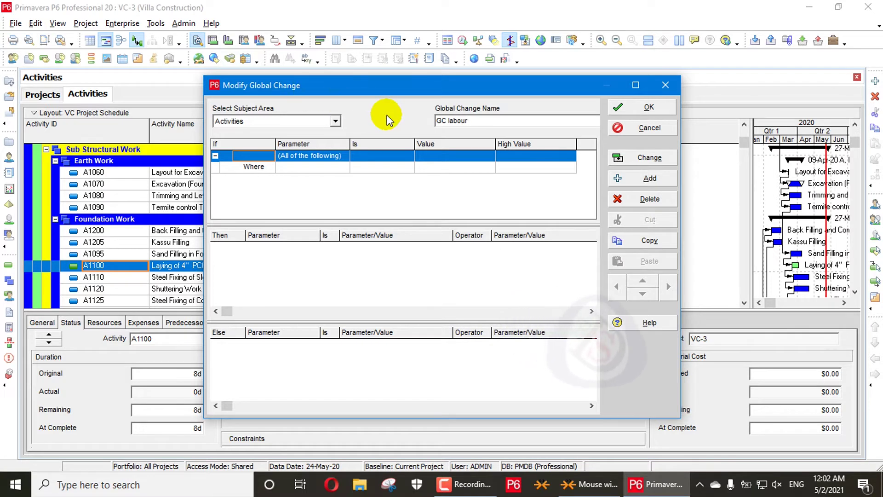
pyautogui.click(315, 121)
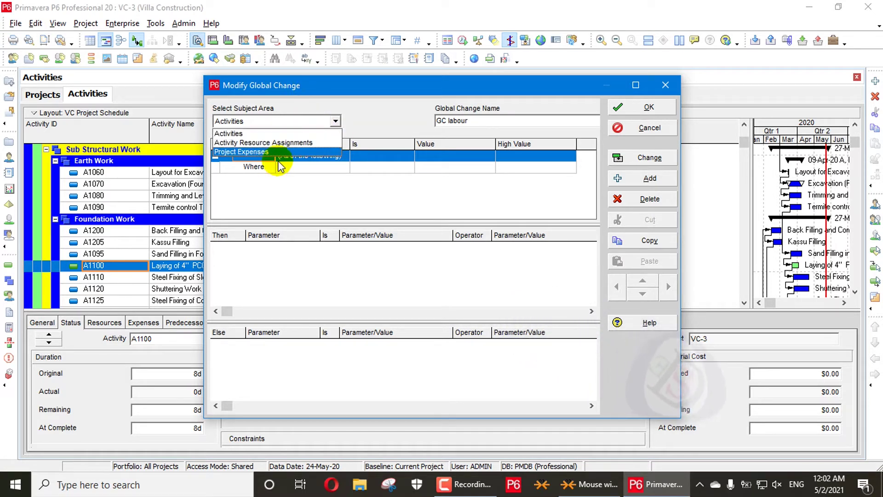
pyautogui.click(284, 143)
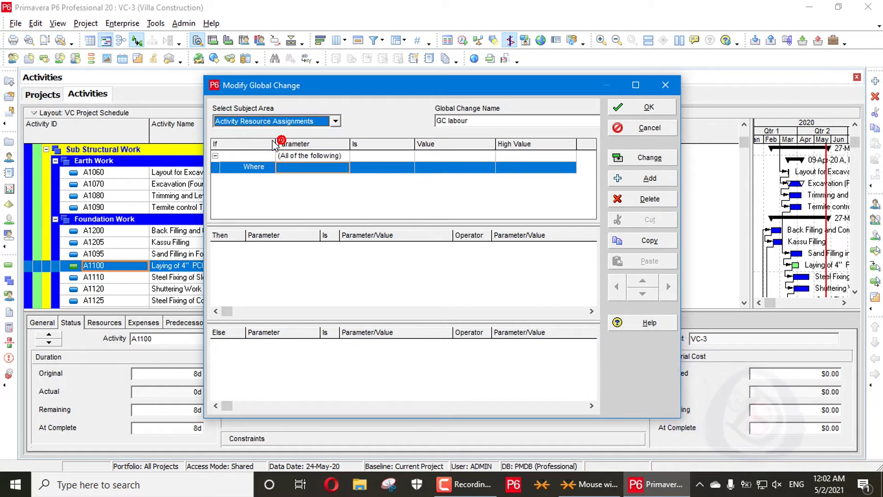
# Define the global change's If condition as Resource Type equals Labor.
pyautogui.click(302, 166)
pyautogui.click(301, 167)
pyautogui.click(301, 167)
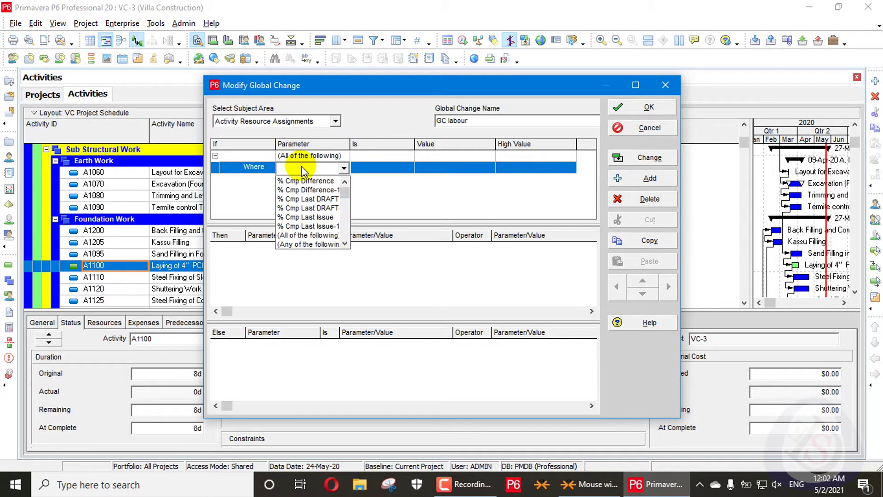
pyautogui.press('r')
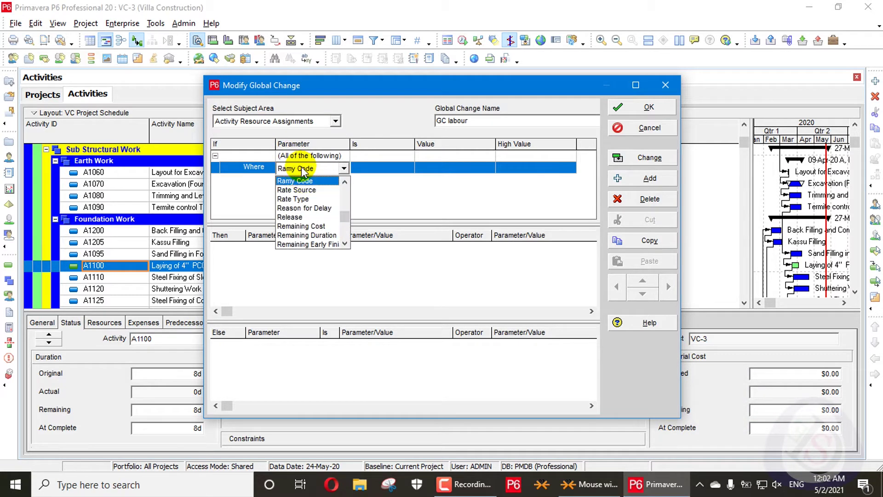
pyautogui.scroll(-3, 308, 225)
pyautogui.click(305, 226)
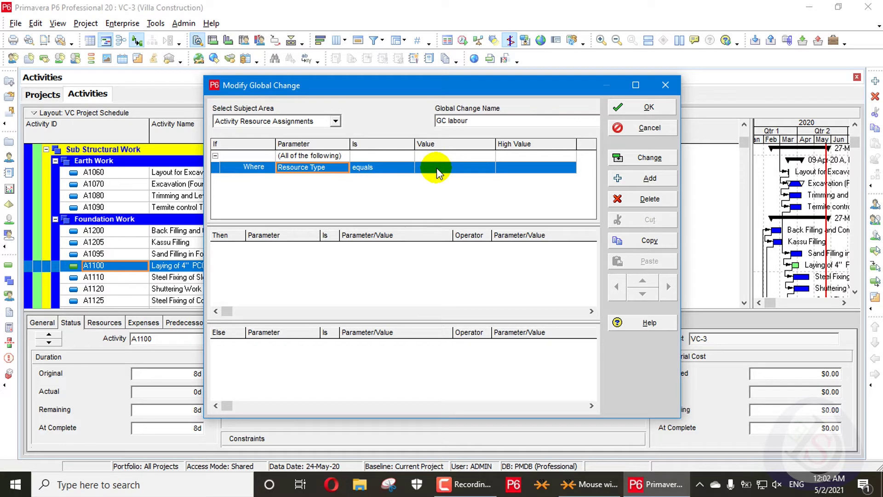
pyautogui.click(386, 170)
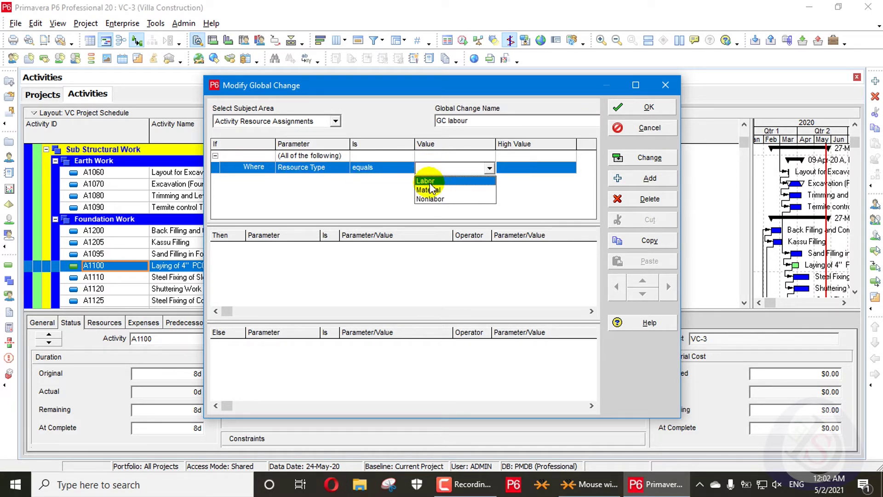
pyautogui.click(427, 181)
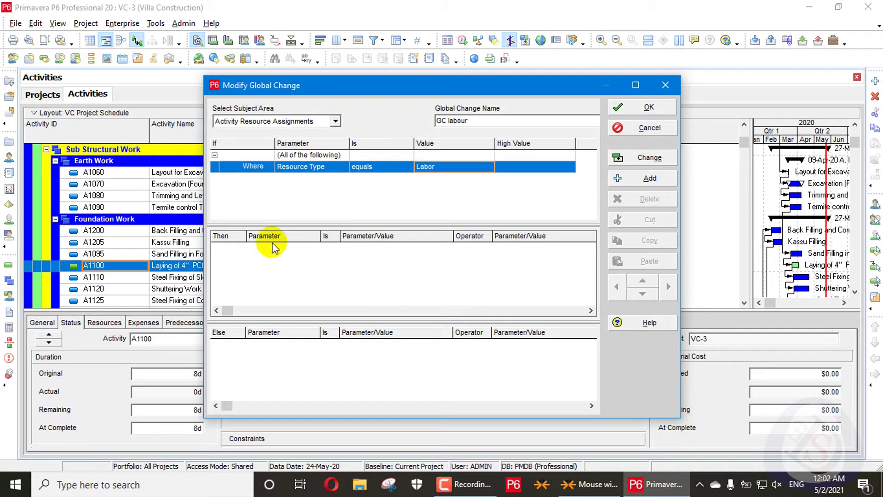
# Add five empty Then statements to the GC labour global change.
pyautogui.click(657, 183)
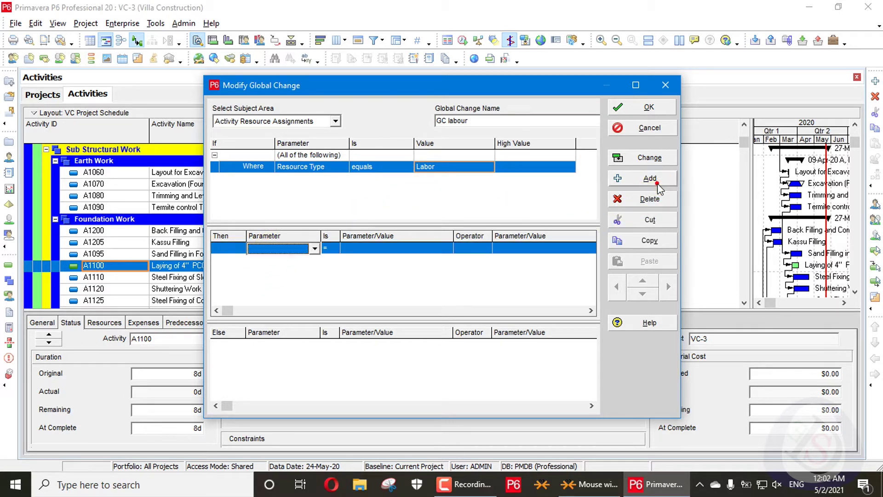
pyautogui.click(656, 183)
pyautogui.click(656, 183)
pyautogui.click(656, 183)
pyautogui.click(657, 183)
# Maximize the Modify Global Change dialog and widen the Parameter column of the Then statements.
pyautogui.click(288, 248)
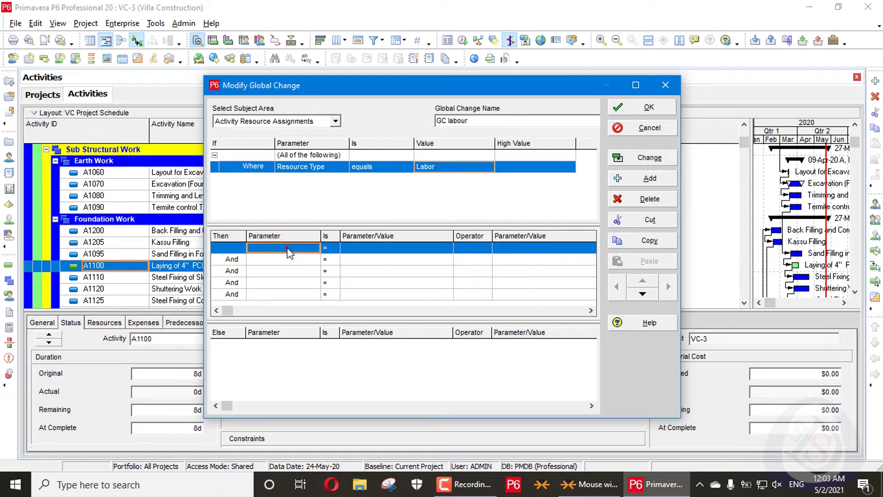
pyautogui.click(287, 248)
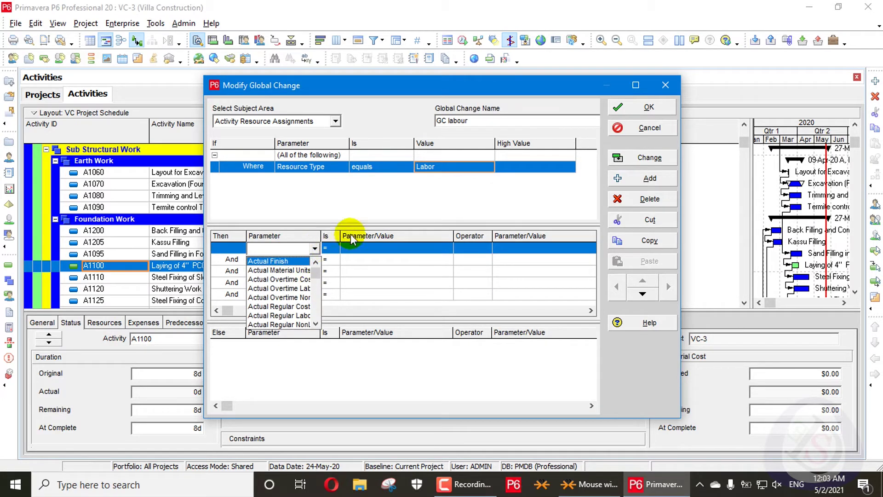
pyautogui.click(636, 84)
pyautogui.click(636, 84)
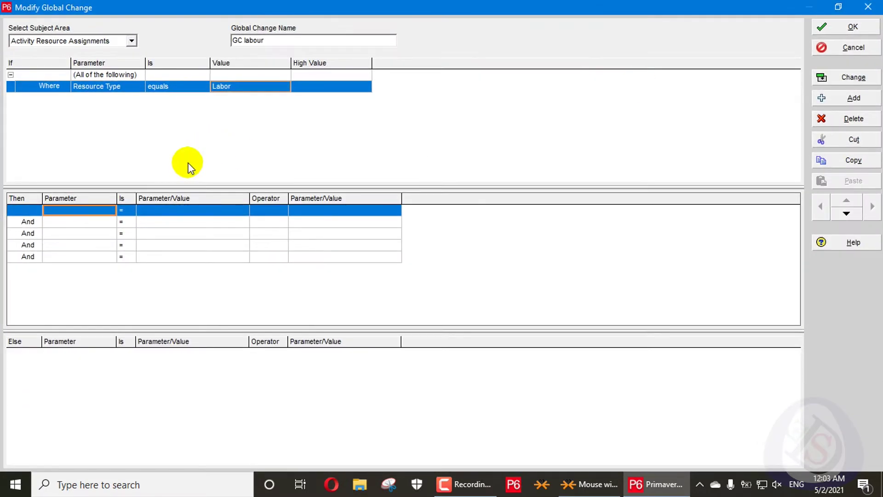
pyautogui.moveTo(116, 199); pyautogui.dragTo(274, 198)
pyautogui.click(223, 222)
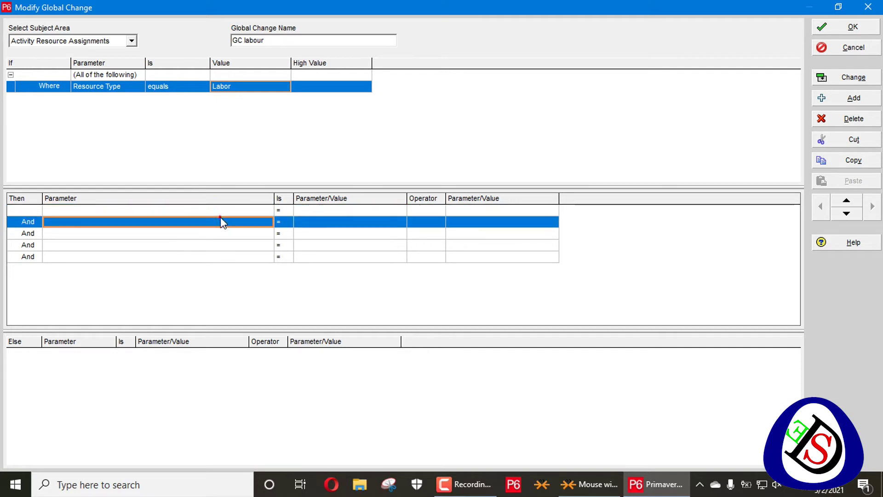
# Set the first two Then parameters to Actual Regular Labor Units and Actual Overtime Labor Units.
pyautogui.click(223, 211)
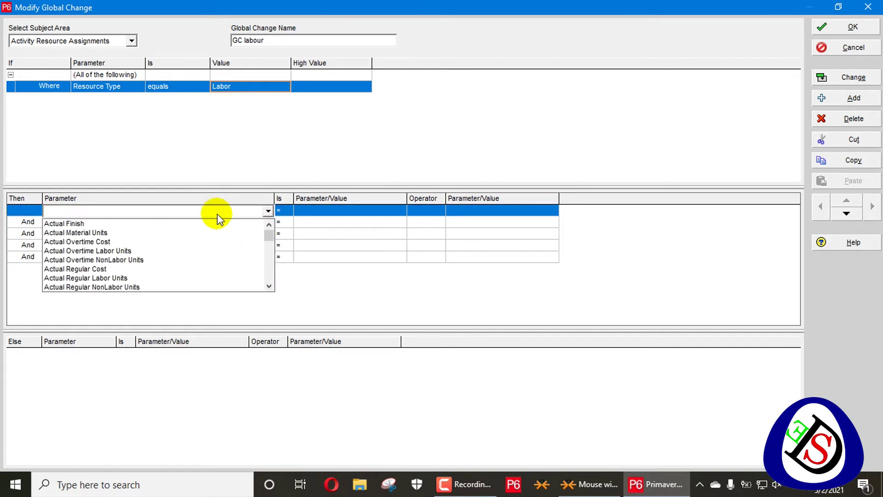
pyautogui.click(147, 278)
pyautogui.click(183, 216)
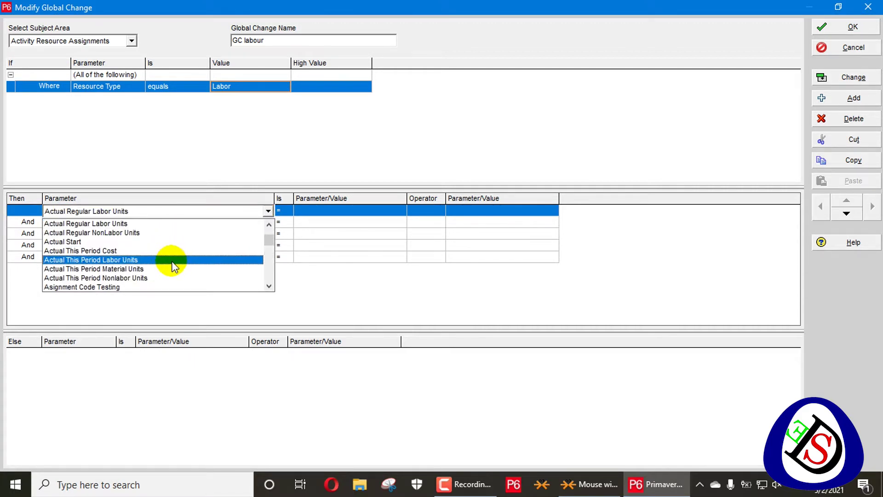
pyautogui.scroll(2, 187, 246)
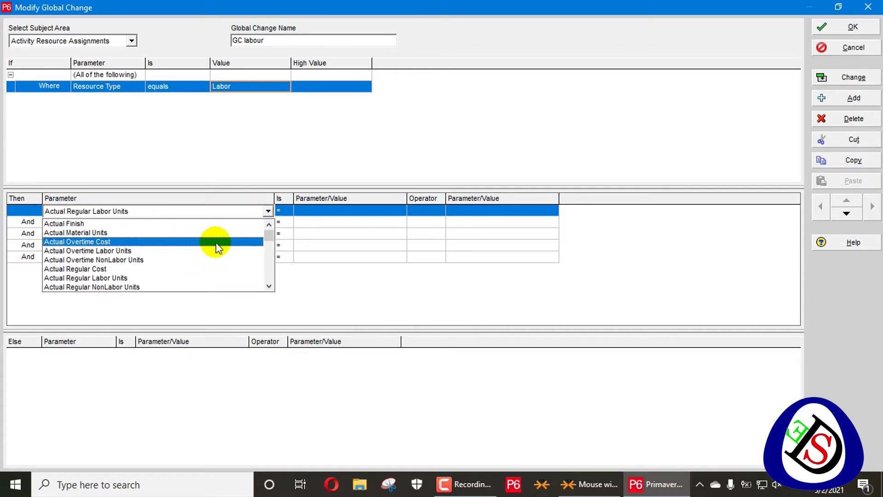
pyautogui.click(280, 304)
pyautogui.click(228, 222)
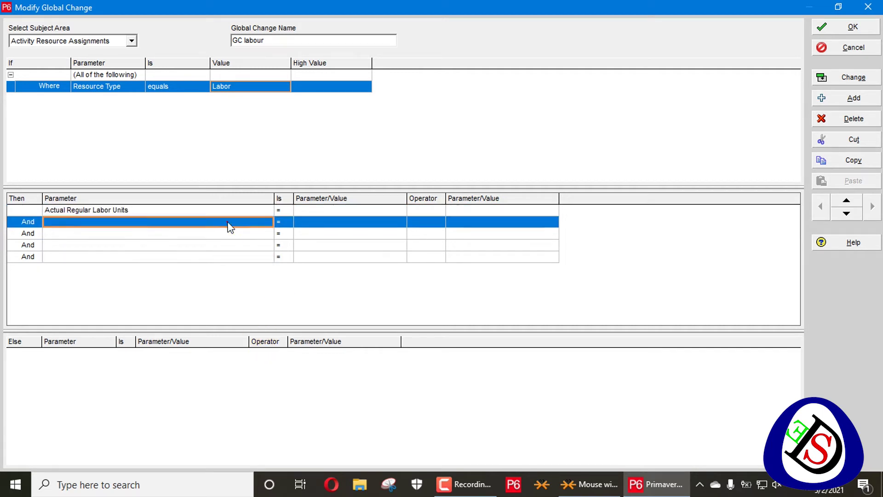
pyautogui.click(226, 222)
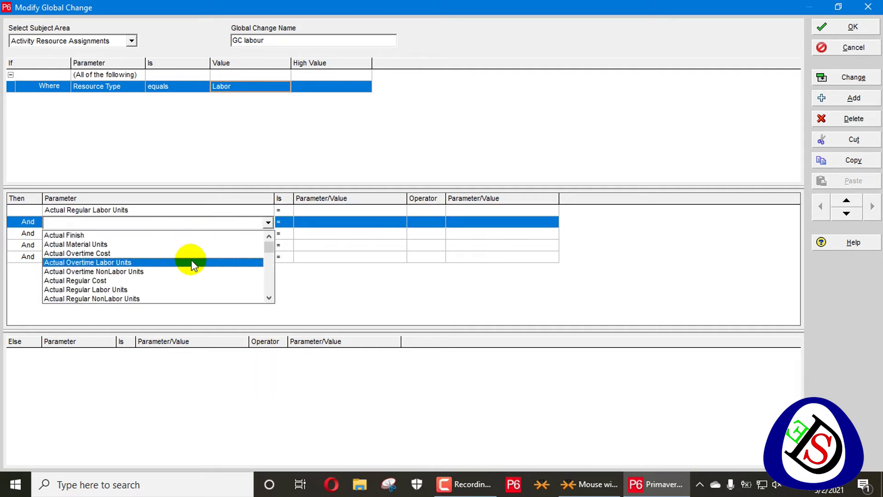
pyautogui.click(192, 264)
# Set the third and fourth Then parameters to Actual Overtime Cost and Actual Regular Cost.
pyautogui.click(206, 233)
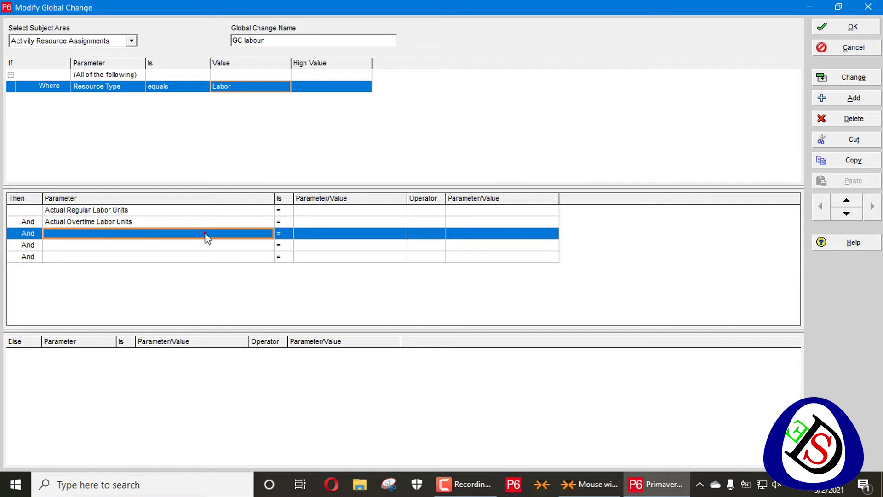
pyautogui.click(205, 233)
pyautogui.click(177, 265)
pyautogui.click(193, 245)
pyautogui.click(194, 245)
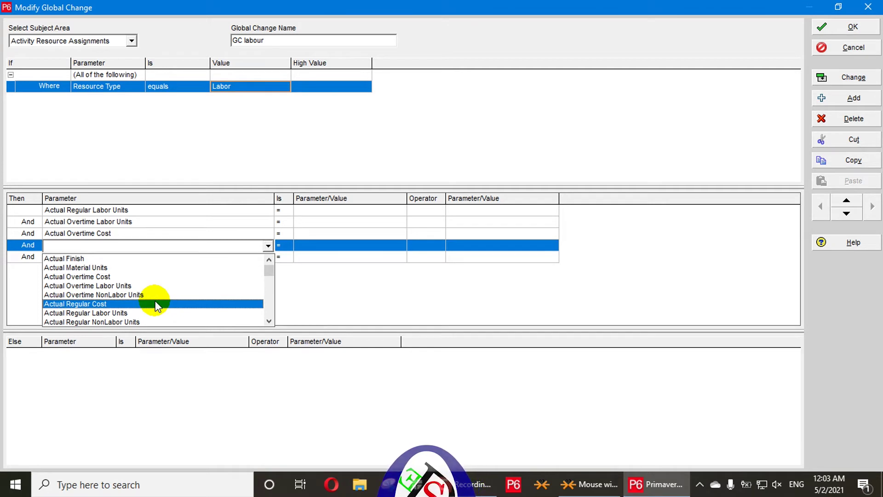
pyautogui.click(157, 306)
# Delete the unused fifth Then statement and confirm its removal.
pyautogui.click(75, 257)
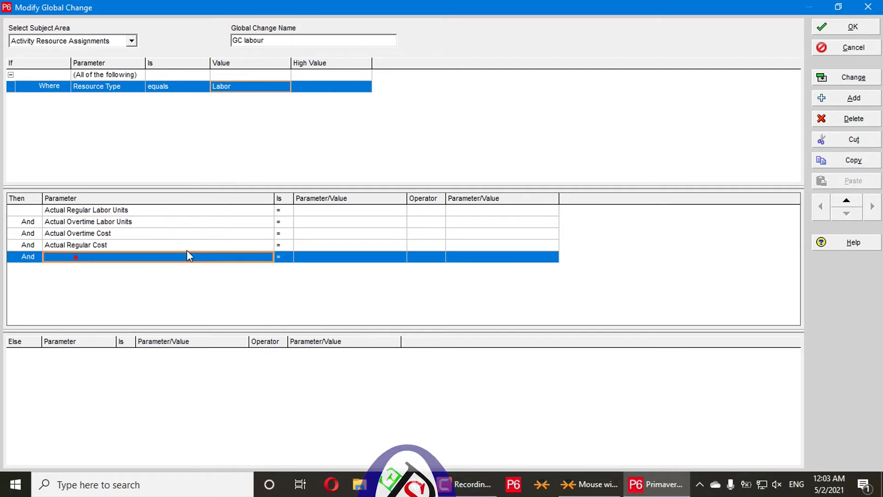
pyautogui.click(839, 120)
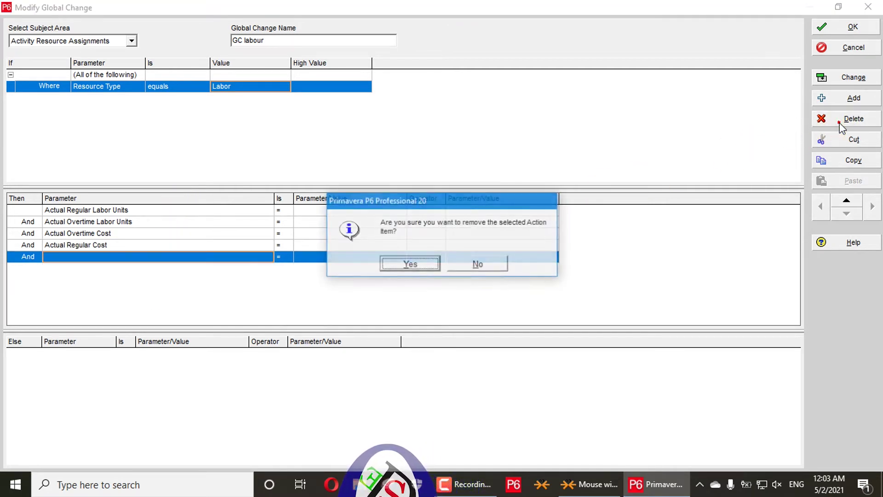
pyautogui.click(417, 265)
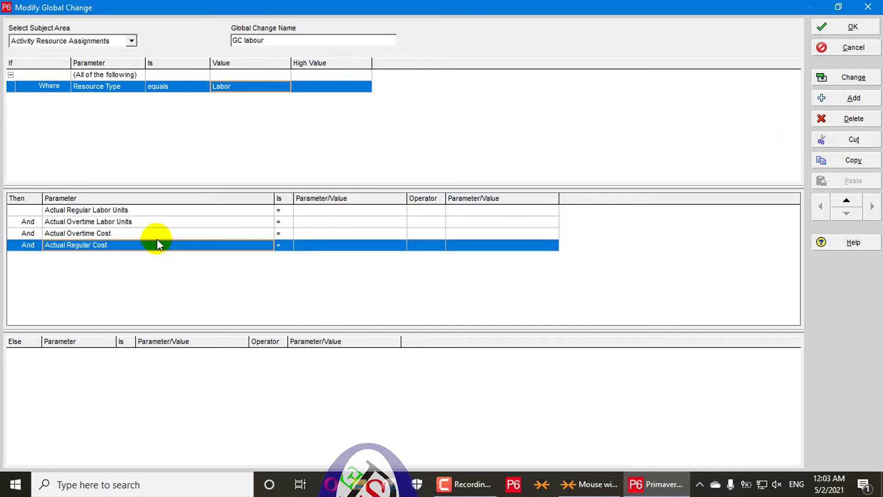
# Set Actual Regular Labor Units and Actual Overtime Labor Units to a custom value of 0h.
pyautogui.click(336, 211)
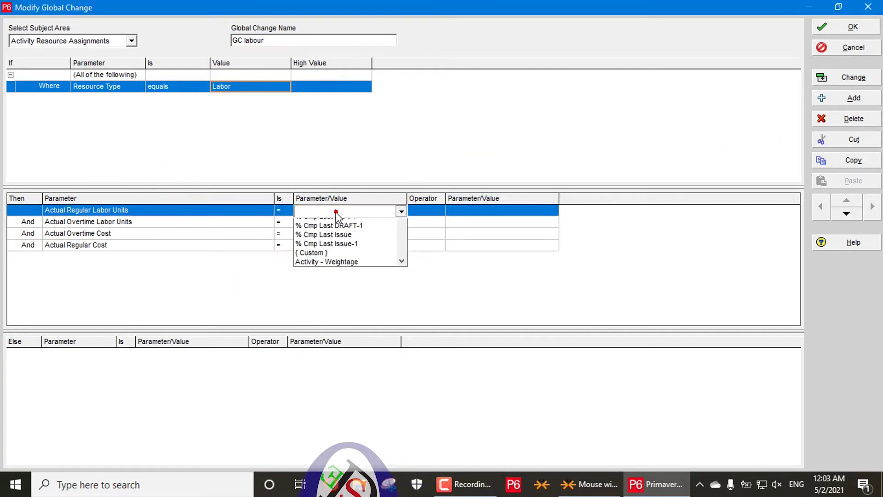
pyautogui.click(327, 273)
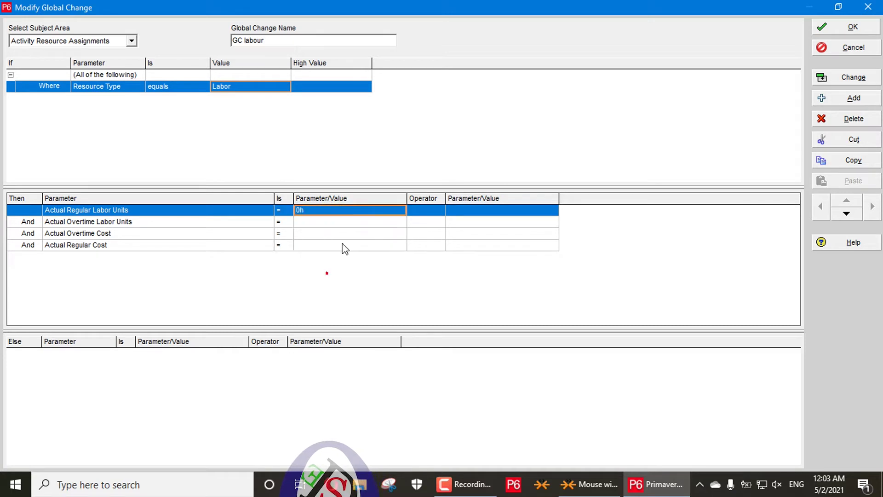
pyautogui.click(352, 222)
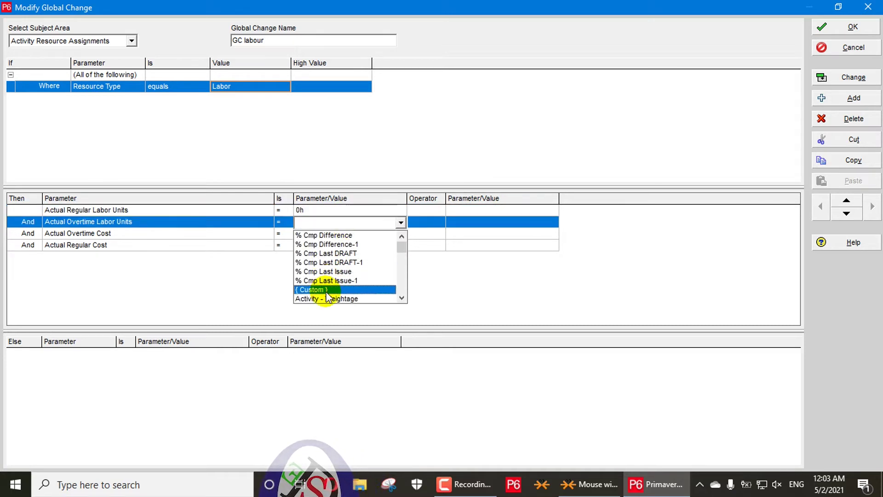
pyautogui.click(327, 289)
# Set Actual Overtime Cost and Actual Regular Cost to a custom value of $0.00.
pyautogui.click(341, 234)
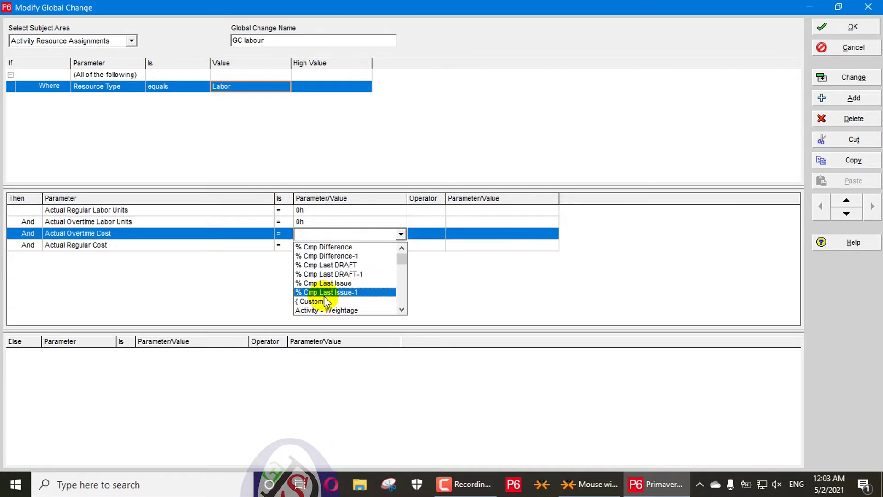
pyautogui.click(325, 295)
pyautogui.click(342, 233)
pyautogui.click(351, 235)
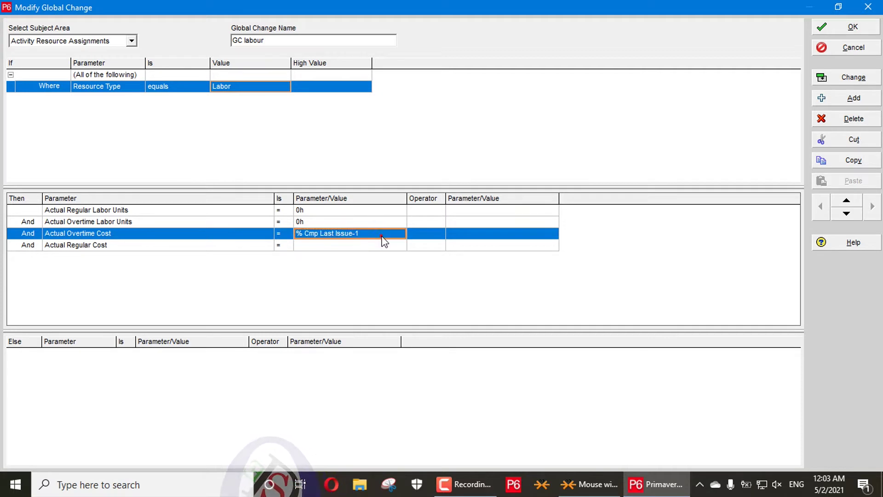
pyautogui.click(380, 235)
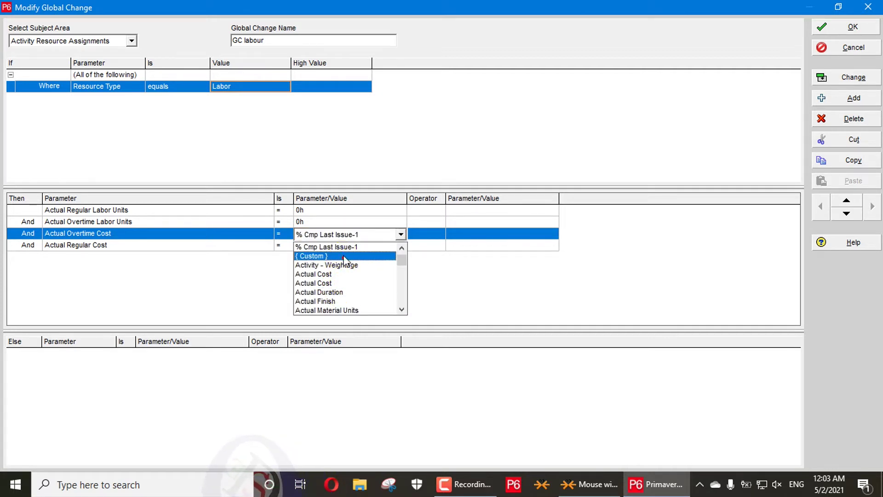
pyautogui.click(344, 257)
pyautogui.click(355, 245)
pyautogui.click(355, 246)
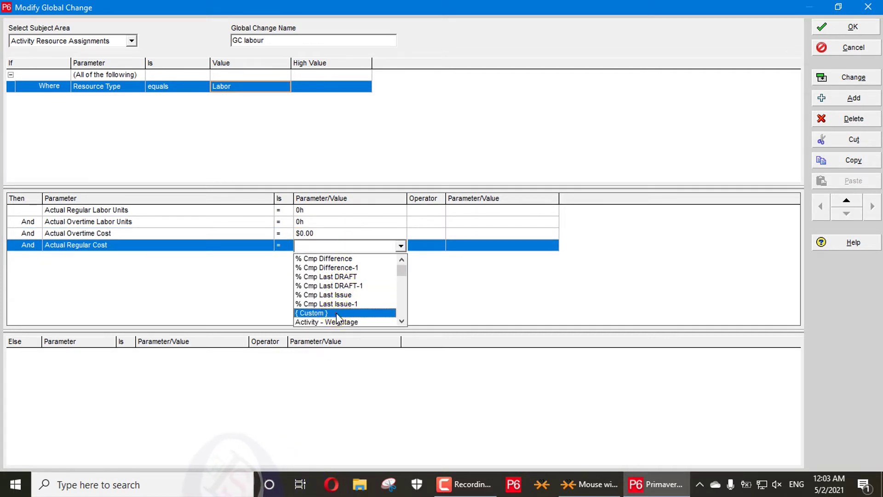
pyautogui.click(336, 313)
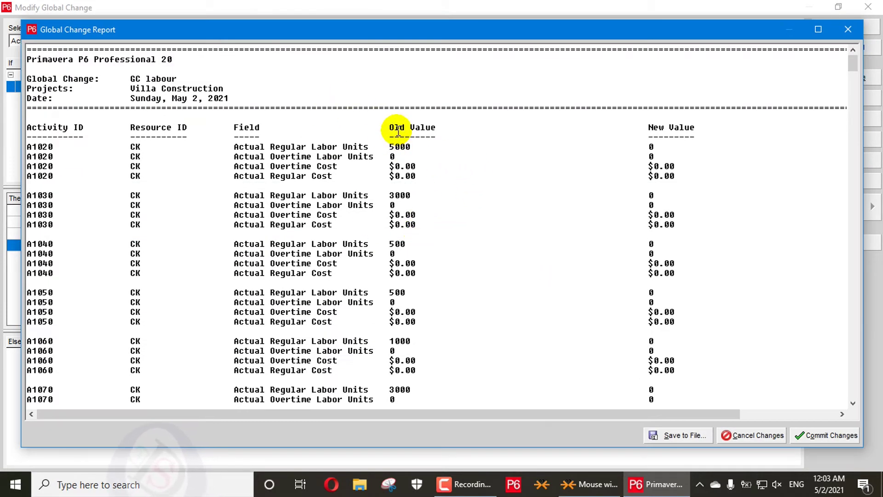
# Review the global change report and commit its changes without saving the log file, accepting the GC labour definition.
pyautogui.scroll(-20, 672, 160)
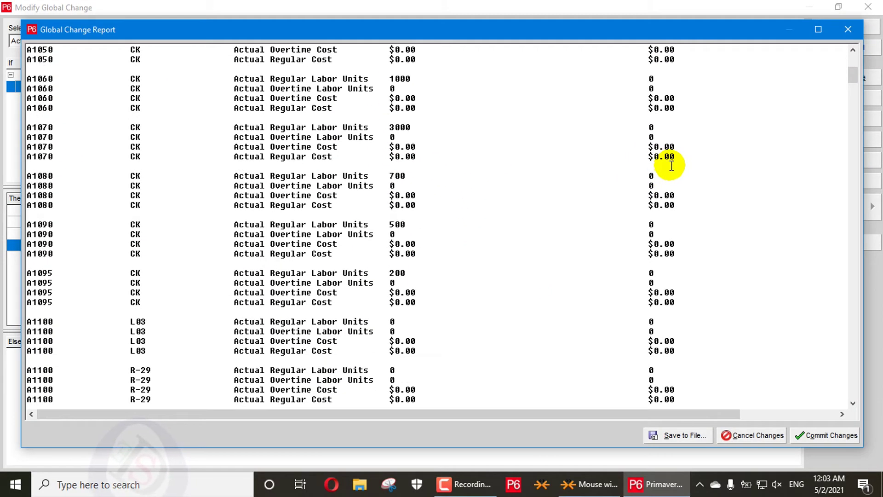
pyautogui.scroll(-4, 678, 159)
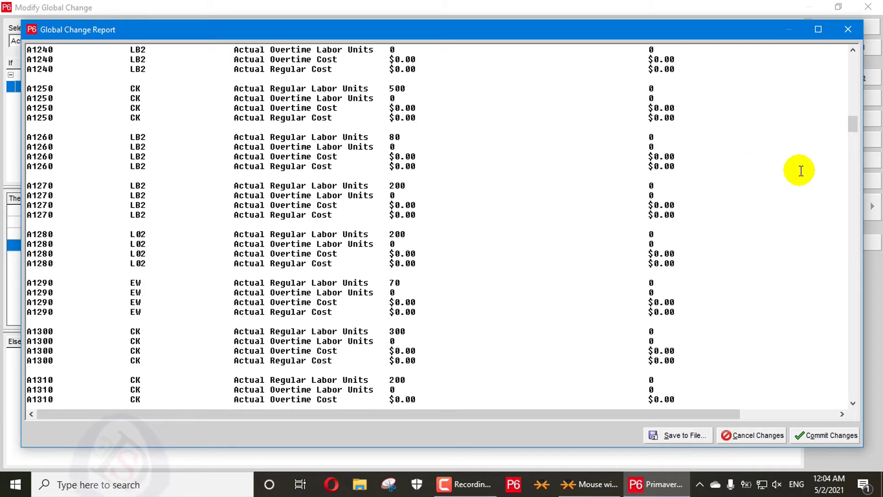
pyautogui.moveTo(851, 128); pyautogui.dragTo(876, 73)
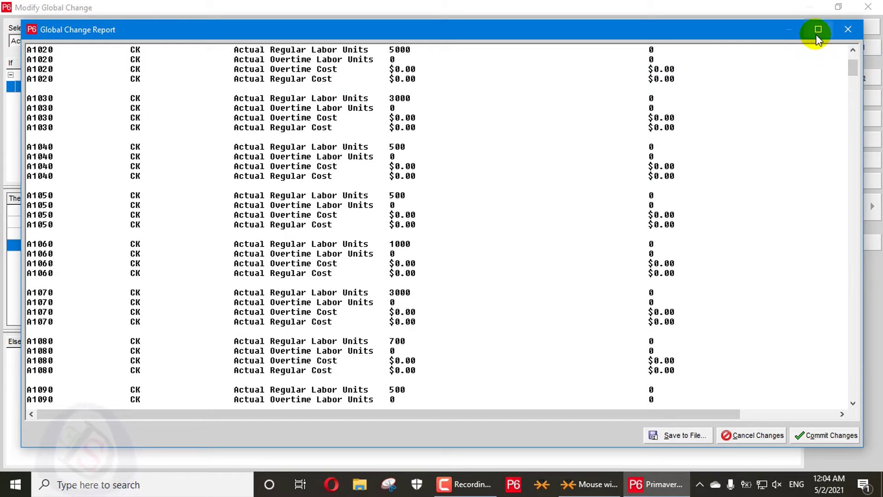
pyautogui.click(810, 435)
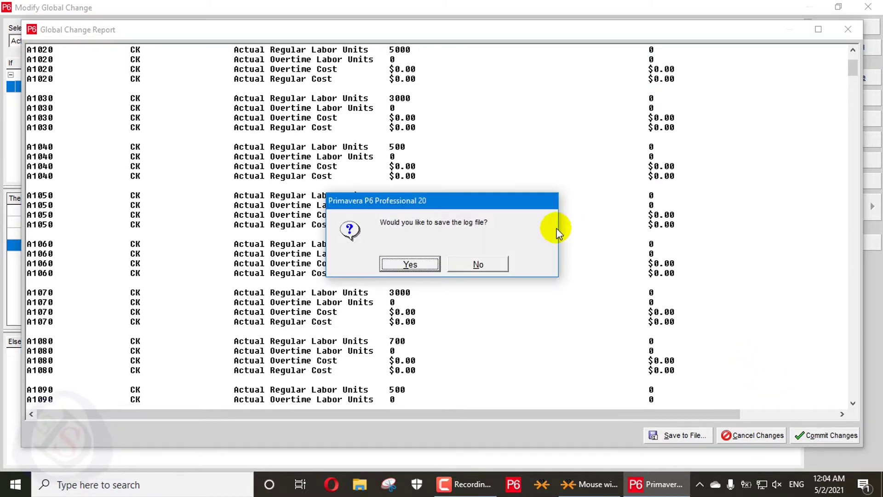
pyautogui.click(478, 264)
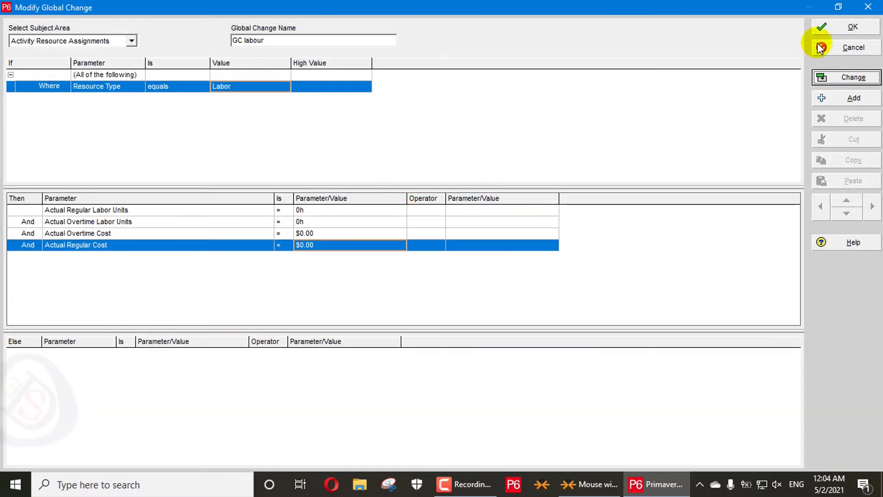
pyautogui.click(847, 32)
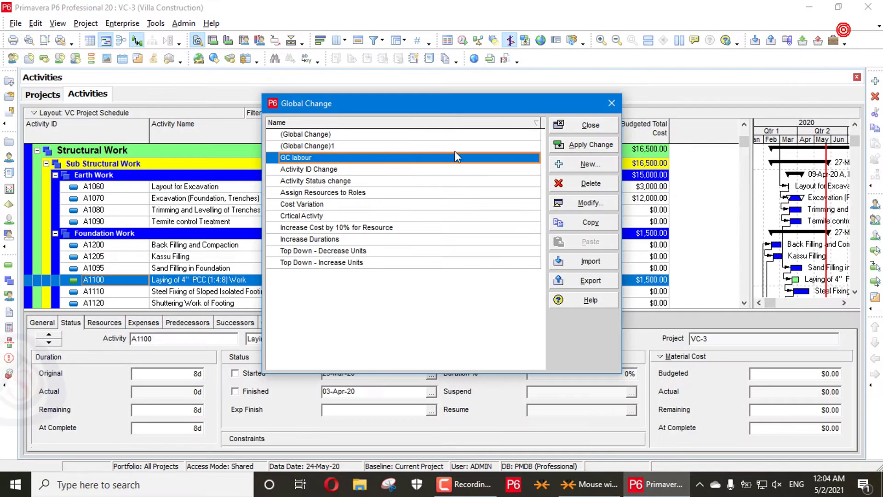
# Create a new global change named "GC non labor" with Activity Resource Assignments as its subject area.
pyautogui.click(585, 164)
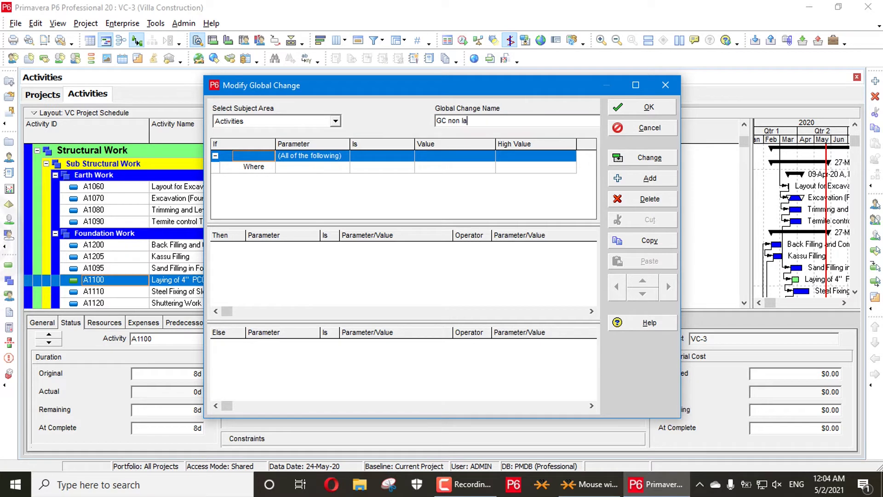
pyautogui.click(334, 121)
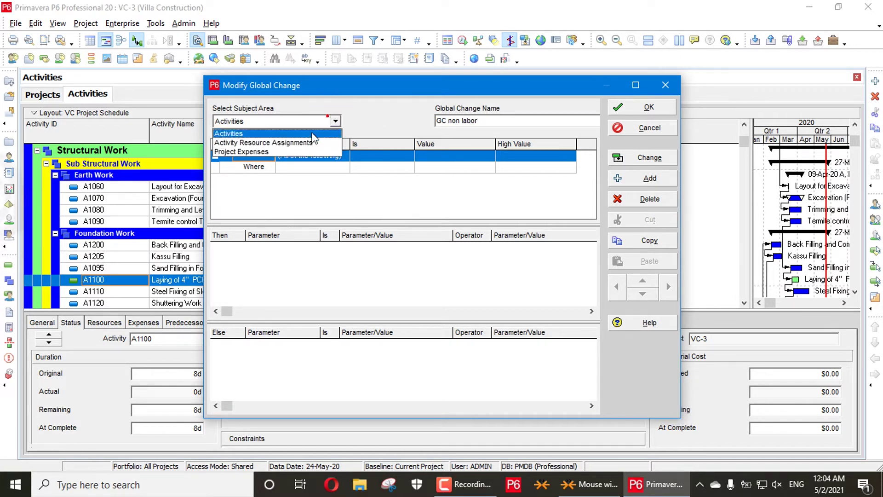
pyautogui.click(286, 141)
# Set the If condition of the GC non labor global change to Resource Type equals Nonlabor.
pyautogui.click(284, 158)
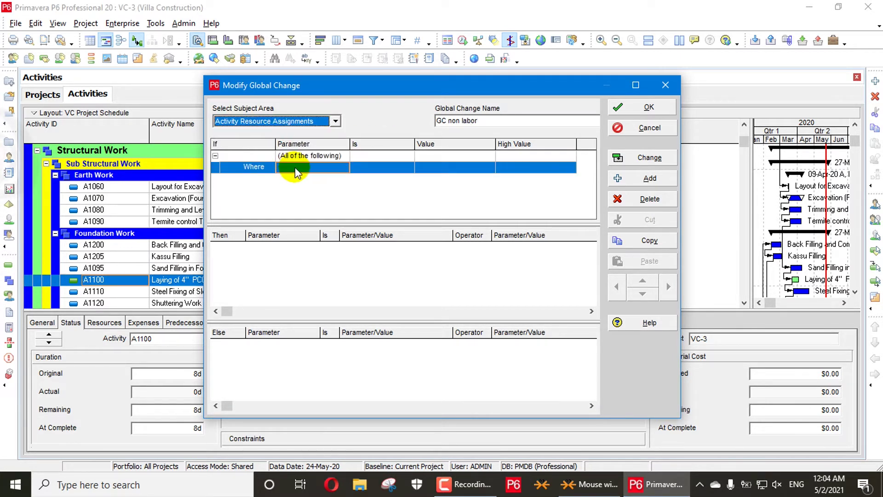
pyautogui.click(295, 167)
pyautogui.click(299, 167)
pyautogui.press('r')
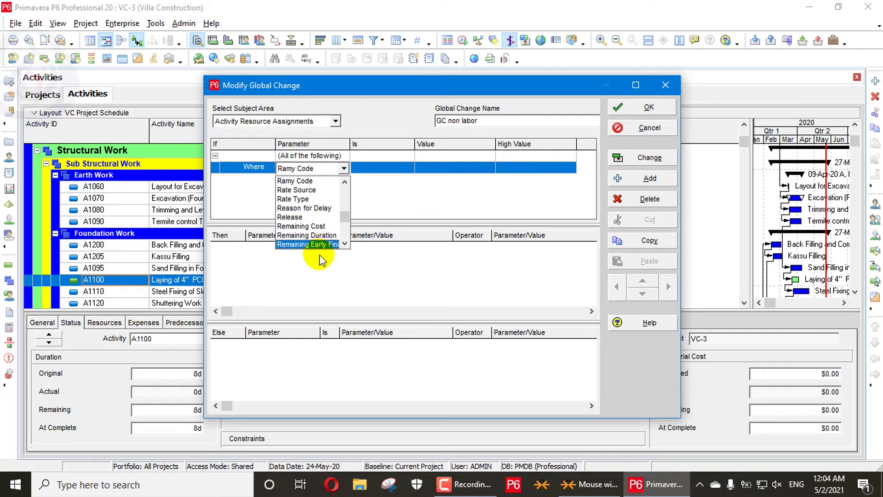
pyautogui.press('Down')
pyautogui.press('Down')
pyautogui.press('Down')
pyautogui.press('Down')
pyautogui.press('Down')
pyautogui.press('Down')
pyautogui.press('Down')
pyautogui.press('Down')
pyautogui.press('Down')
pyautogui.press('Down')
pyautogui.press('Down')
pyautogui.press('Down')
pyautogui.press('Down')
pyautogui.press('Down')
pyautogui.press('Down')
pyautogui.press('Down')
pyautogui.press('Down')
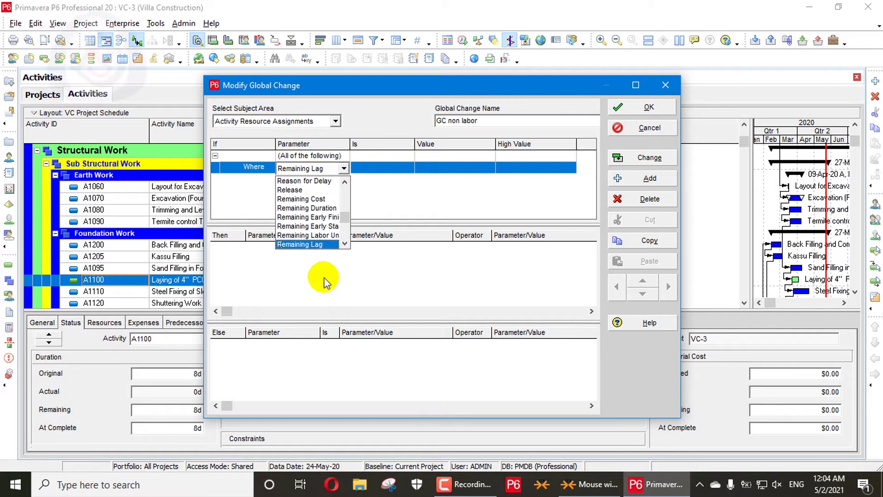
pyautogui.press('Down')
pyautogui.press('Down')
pyautogui.press('Down')
pyautogui.press('Down')
pyautogui.press('Down')
pyautogui.press('Down')
pyautogui.press('Down')
pyautogui.press('Down')
pyautogui.press('Down')
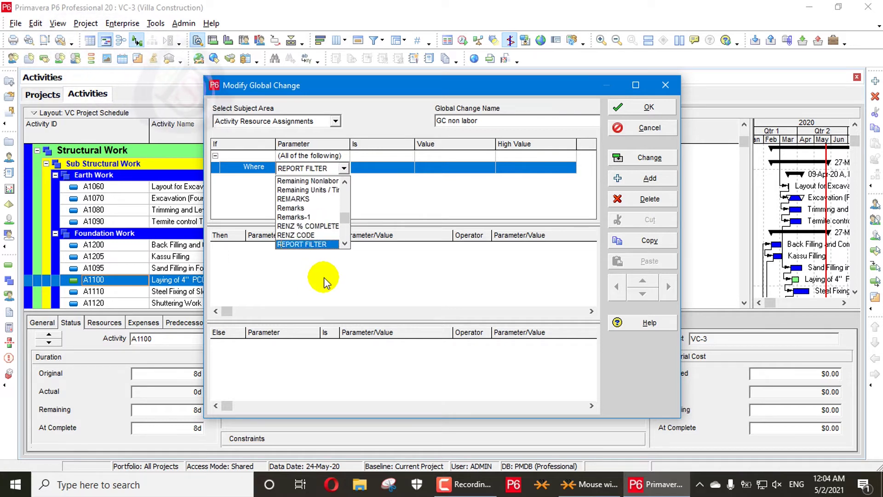
pyautogui.click(304, 235)
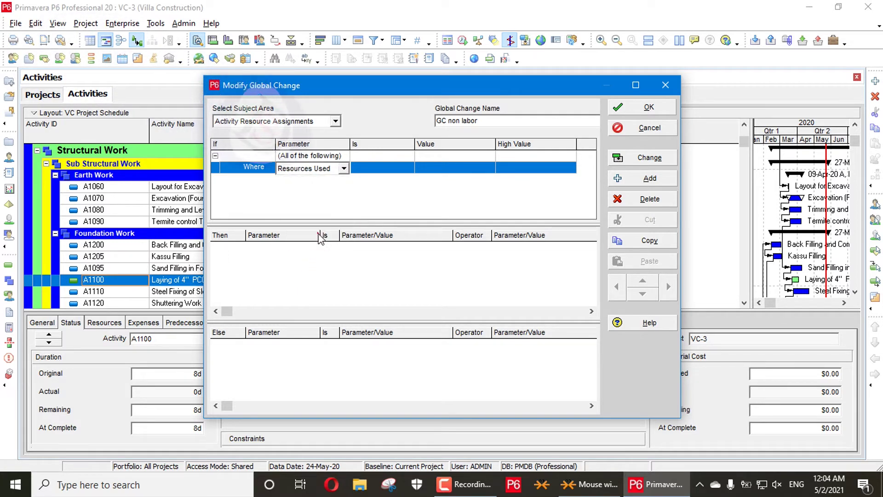
pyautogui.click(430, 171)
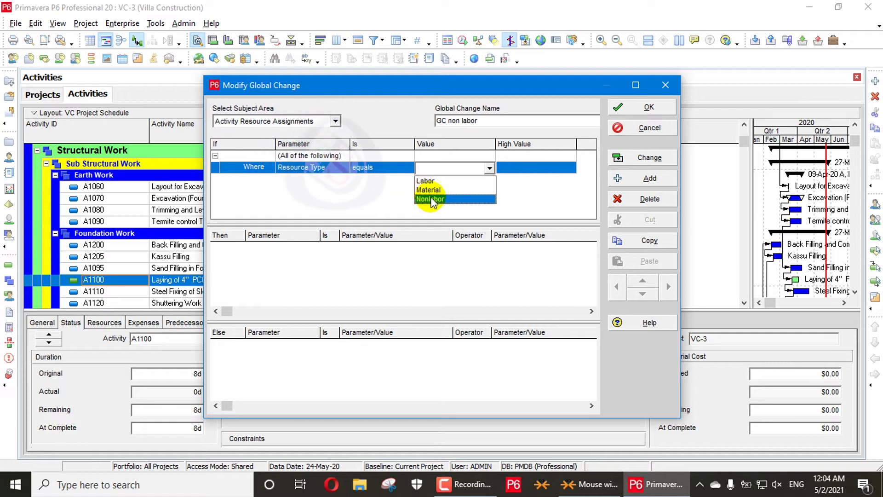
pyautogui.click(430, 189)
# Add four statement lines to the Then section, maximize the dialog and widen that section's Parameter column.
pyautogui.click(275, 266)
pyautogui.click(649, 178)
pyautogui.click(648, 178)
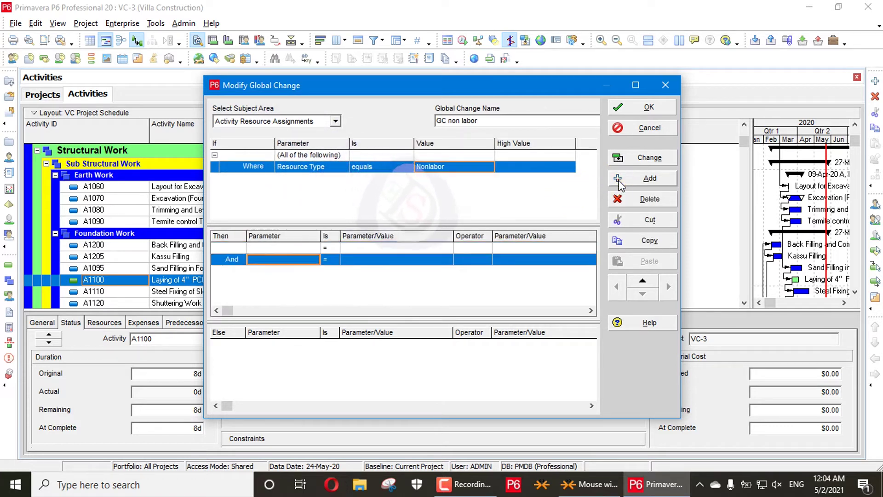
pyautogui.click(649, 178)
pyautogui.click(649, 178)
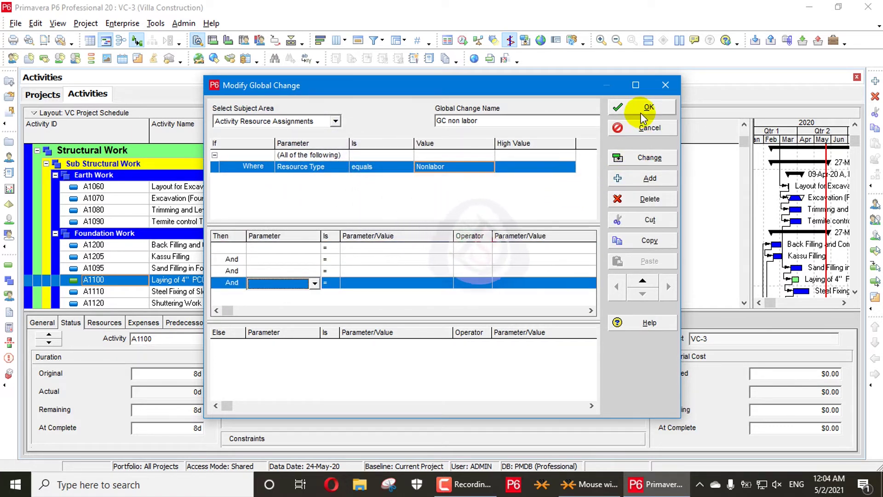
pyautogui.click(636, 85)
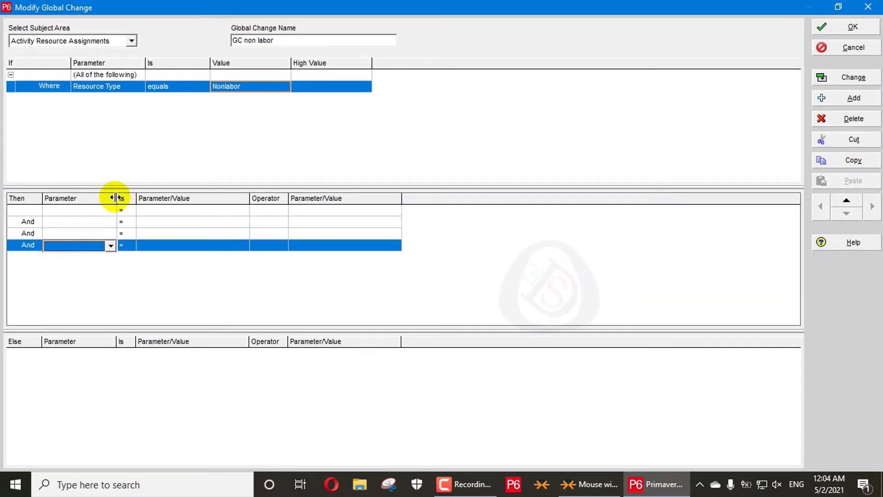
pyautogui.moveTo(117, 198); pyautogui.dragTo(194, 198)
# Assign the Then parameters Actual Overtime NonLabor Units, Actual Overtime Cost, Actual Regular Cost and Actual Regular NonLabor Units, in that order.
pyautogui.click(167, 210)
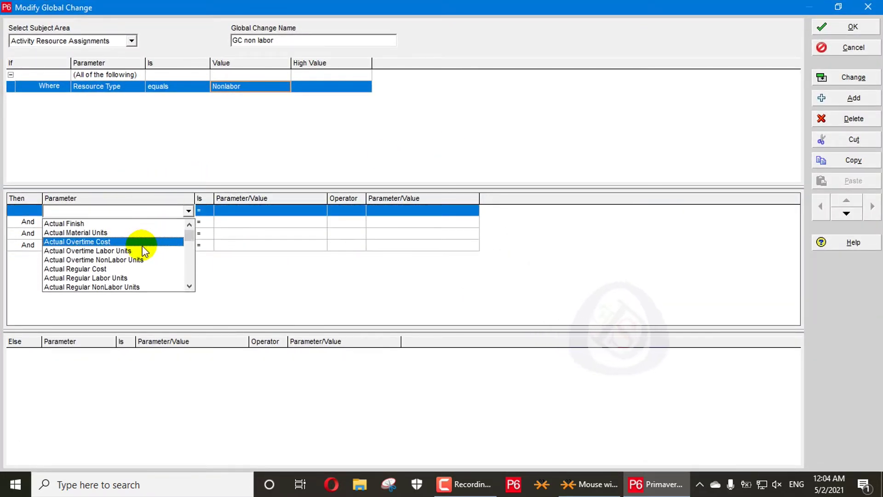
pyautogui.click(138, 259)
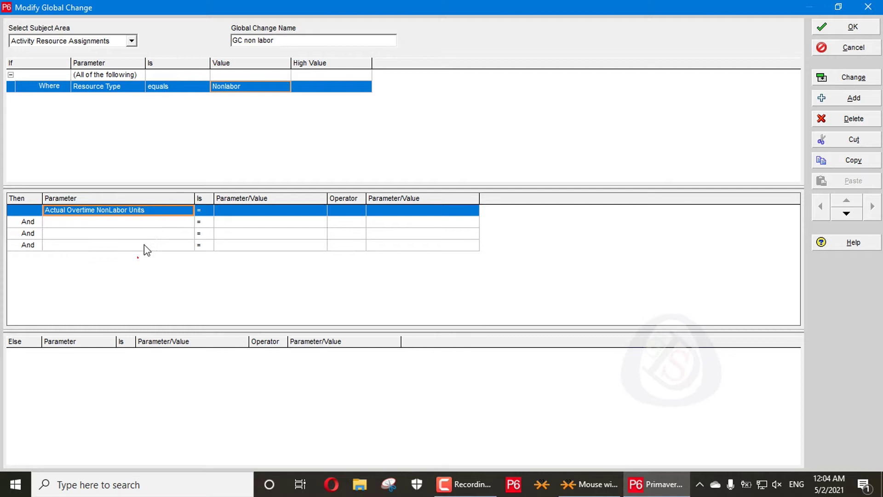
pyautogui.click(166, 223)
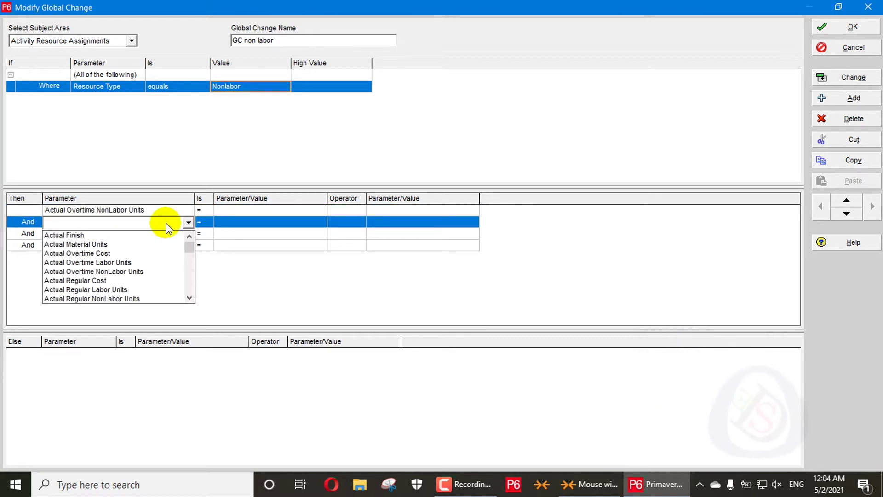
pyautogui.click(139, 252)
pyautogui.click(147, 232)
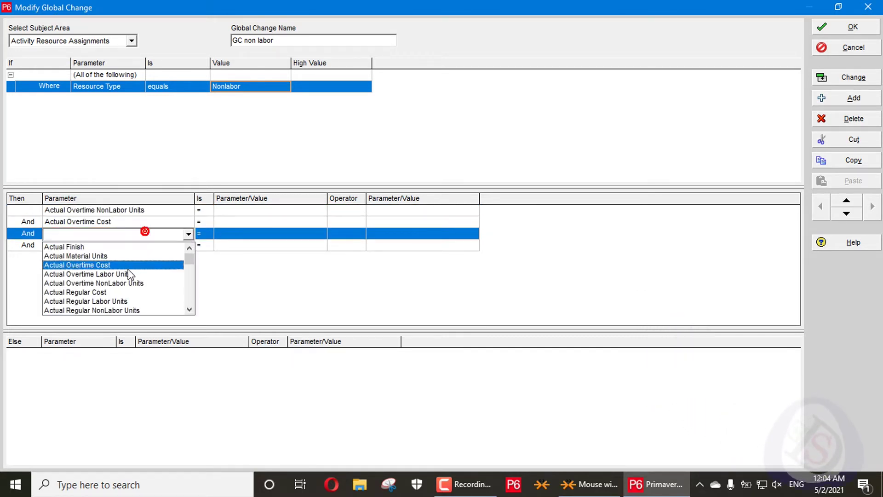
pyautogui.click(115, 293)
pyautogui.click(148, 245)
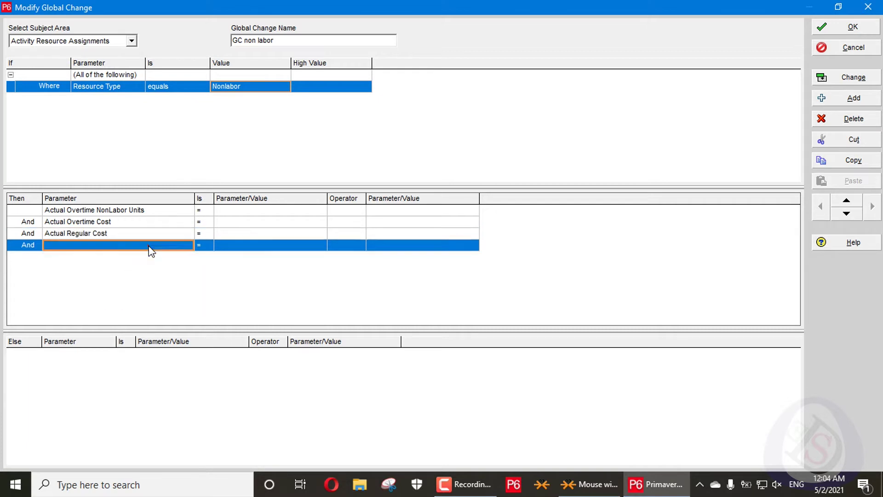
pyautogui.click(125, 320)
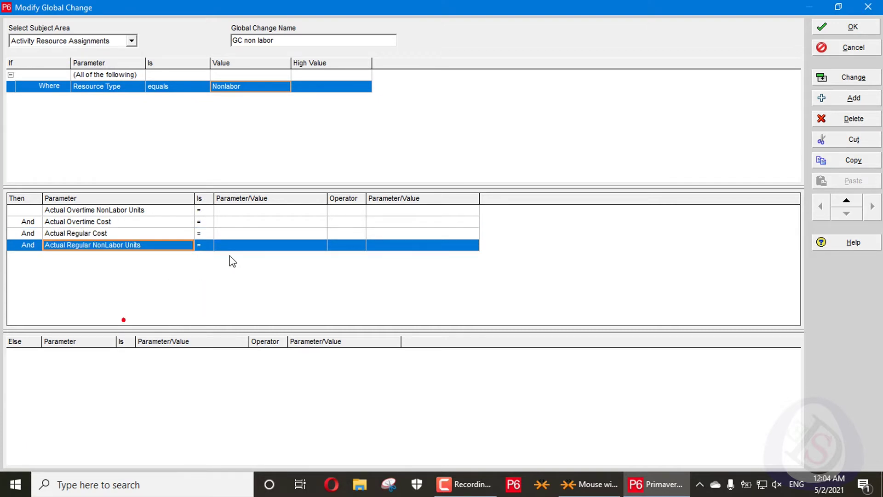
# Give both nonlabor units parameters a custom value of 0h and both cost parameters a custom value of $0.00.
pyautogui.click(276, 211)
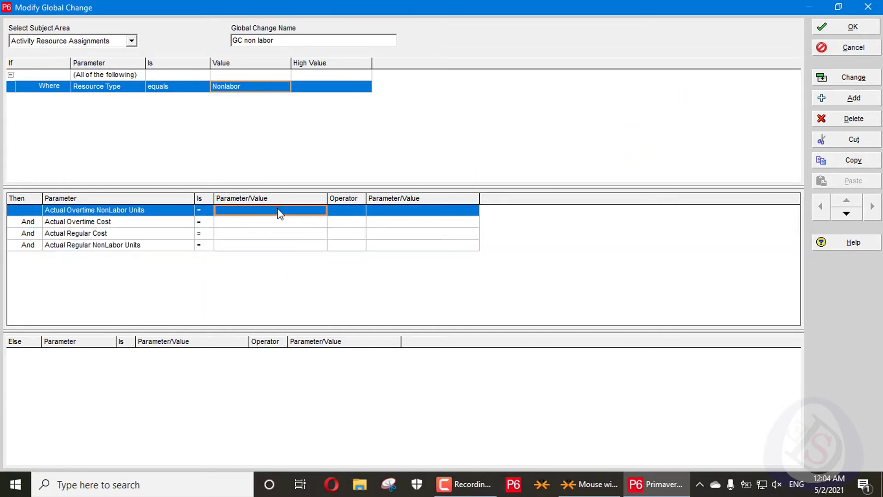
pyautogui.click(249, 277)
pyautogui.click(277, 224)
pyautogui.click(253, 290)
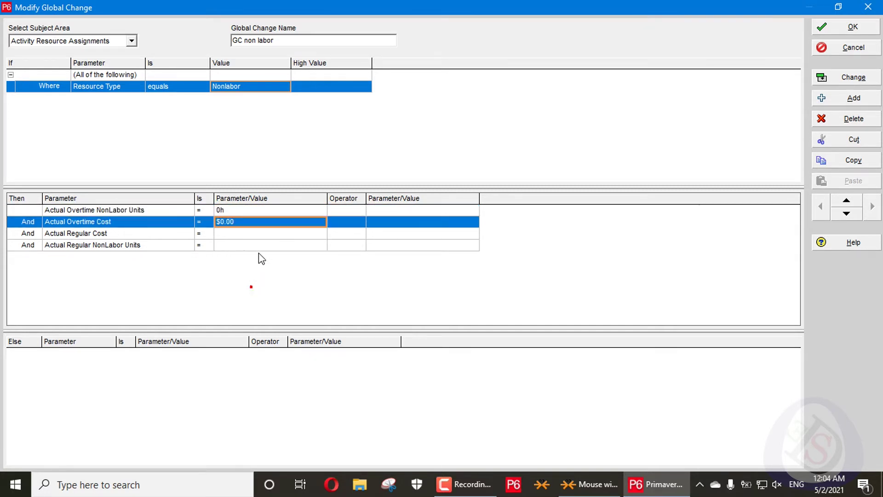
pyautogui.click(271, 233)
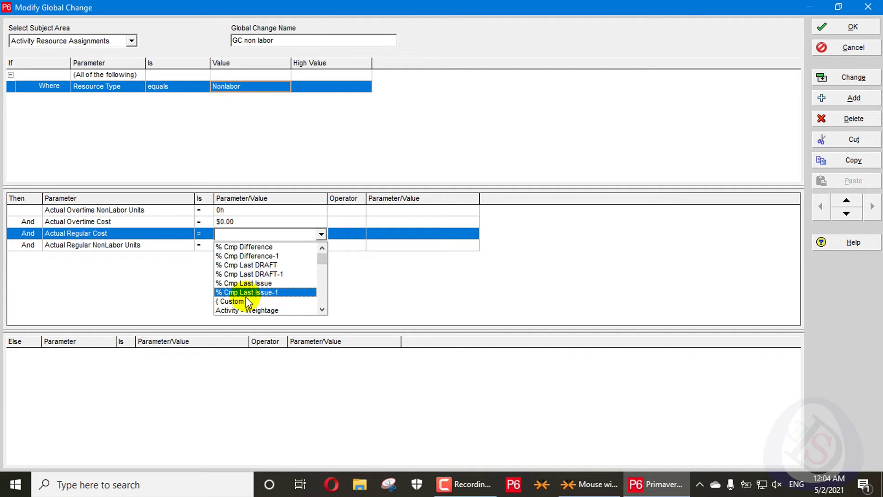
pyautogui.click(249, 302)
pyautogui.click(268, 245)
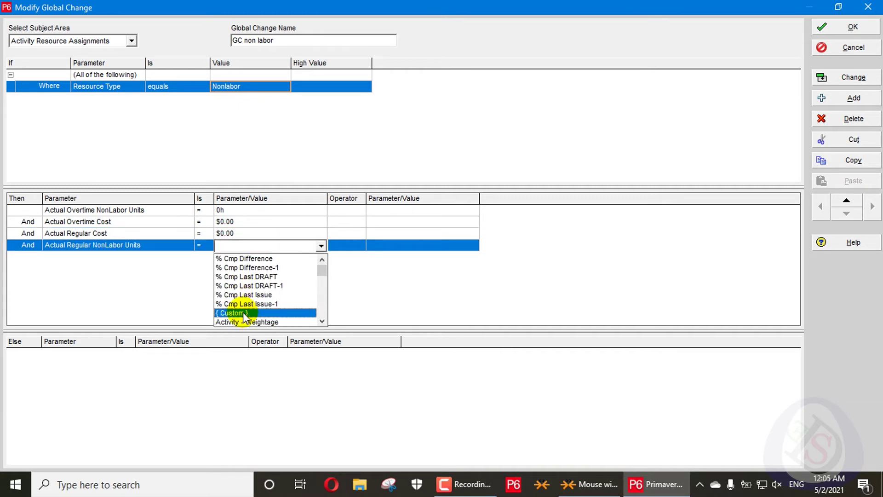
pyautogui.click(243, 313)
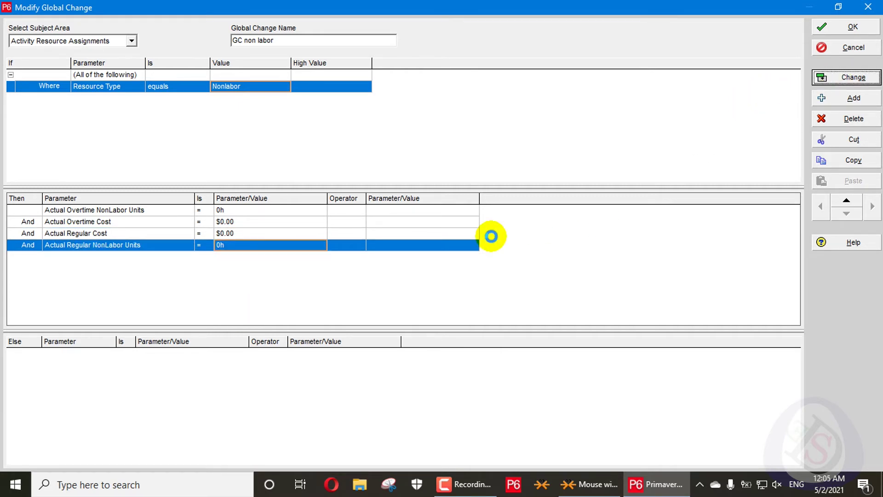
# Run the GC non labor change and commit it without saving the log file, accepting the definition.
pyautogui.hotkey('alt', 'g')
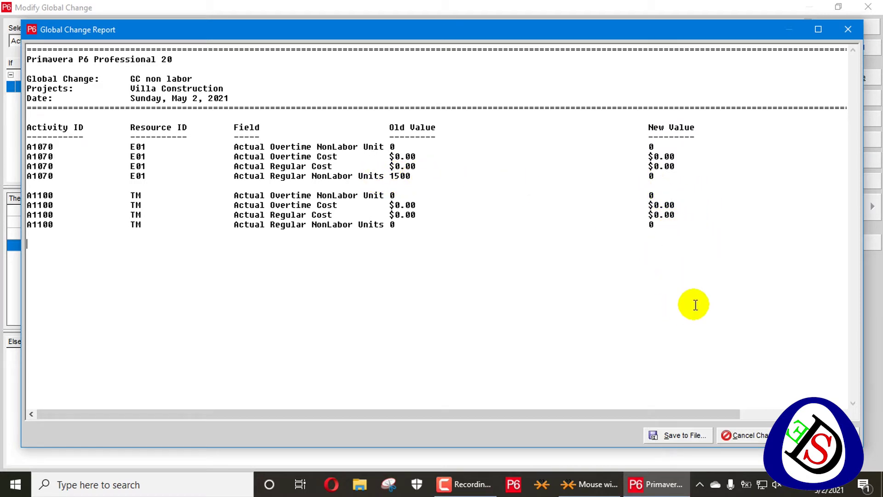
pyautogui.click(858, 432)
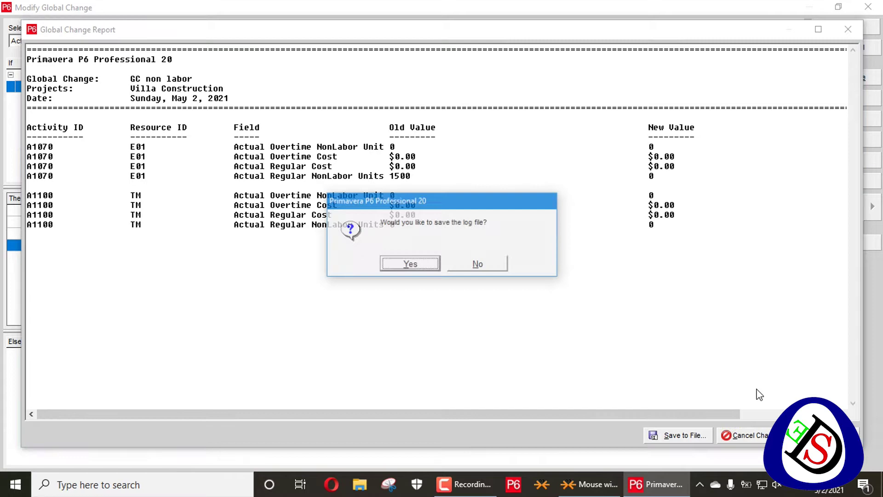
pyautogui.click(497, 260)
pyautogui.click(843, 30)
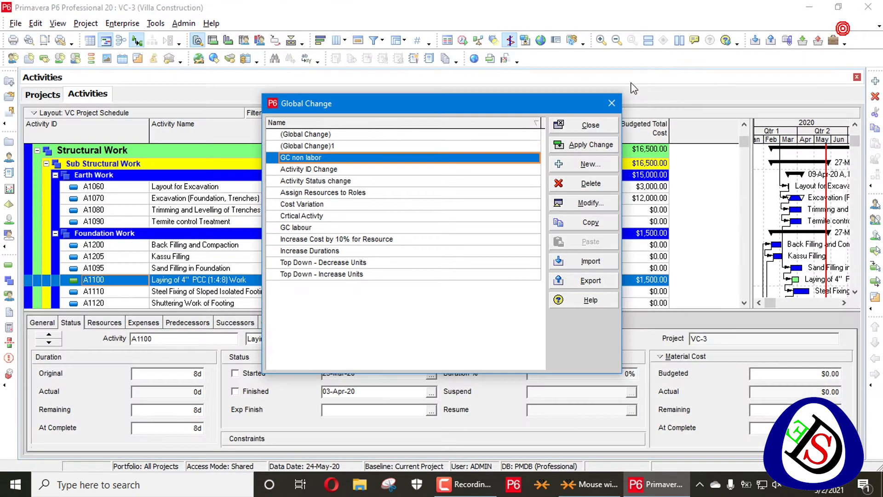
# Create a new global change named "GC material" with Activity Resource Assignments as its subject area.
pyautogui.click(589, 166)
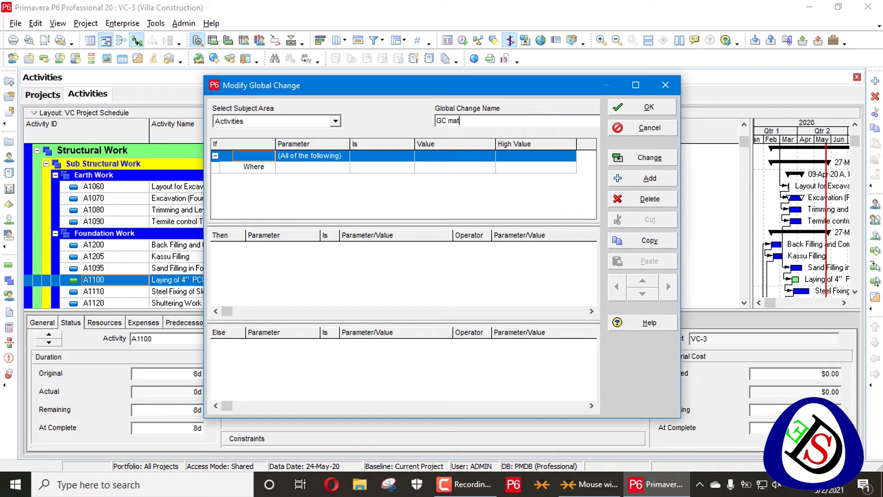
pyautogui.write('GC material')
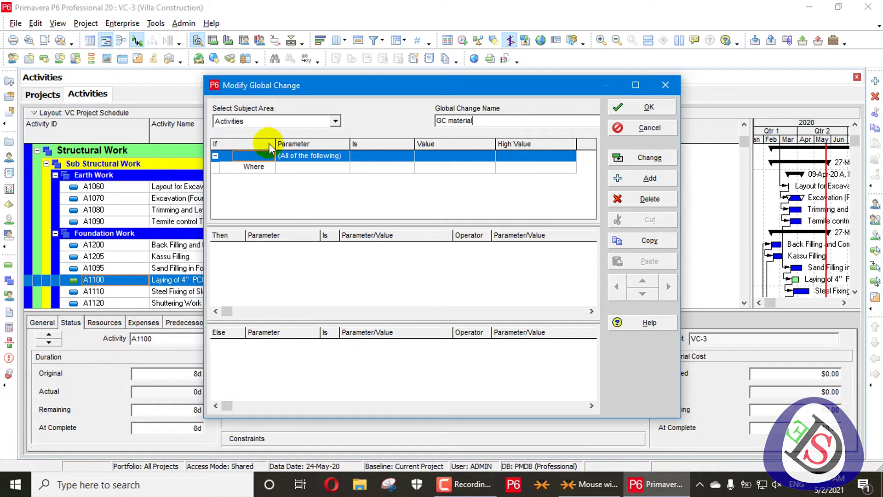
pyautogui.click(311, 121)
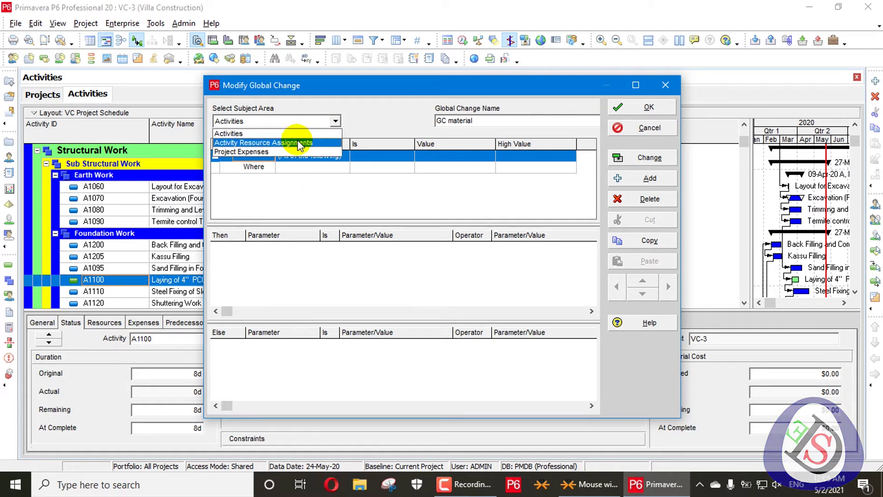
pyautogui.click(296, 141)
# Set the If condition of the GC material global change to Resource Type equals Material.
pyautogui.click(302, 167)
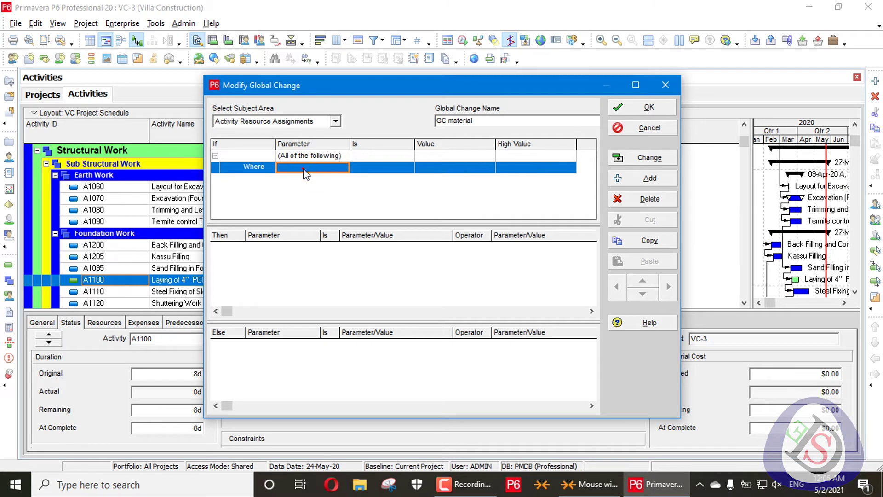
pyautogui.click(304, 168)
pyautogui.scroll(-2, 307, 289)
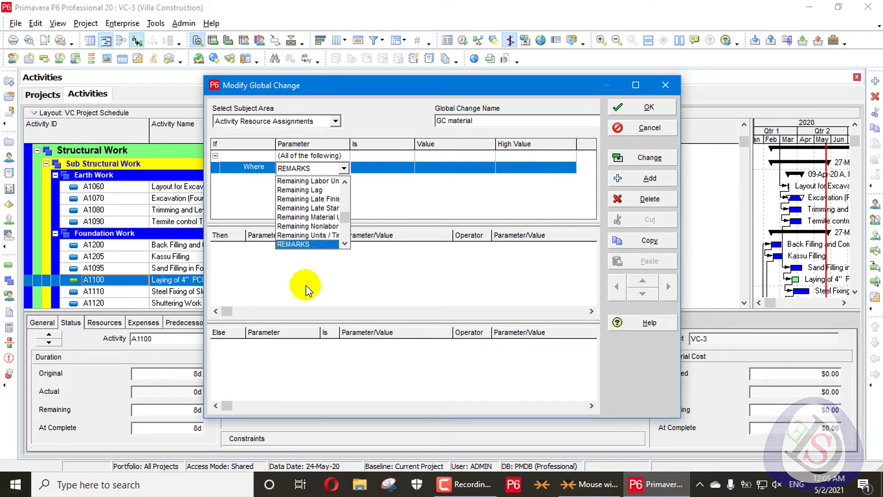
pyautogui.scroll(-7, 307, 290)
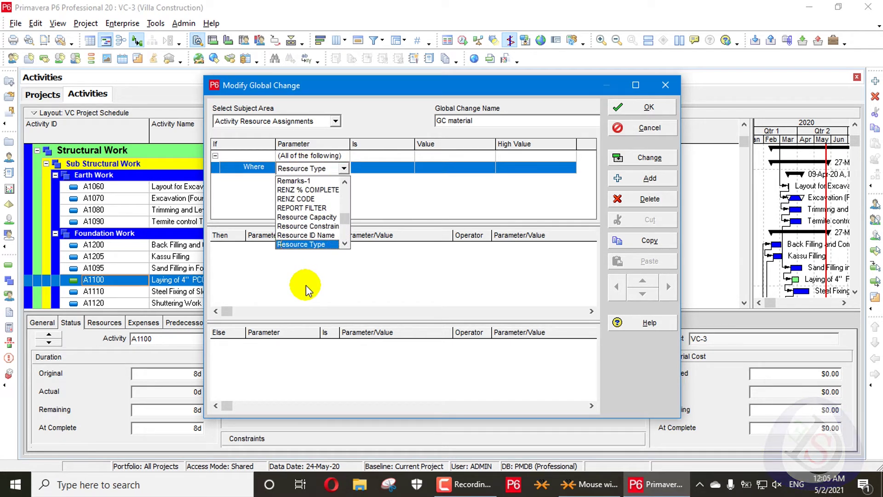
pyautogui.click(310, 235)
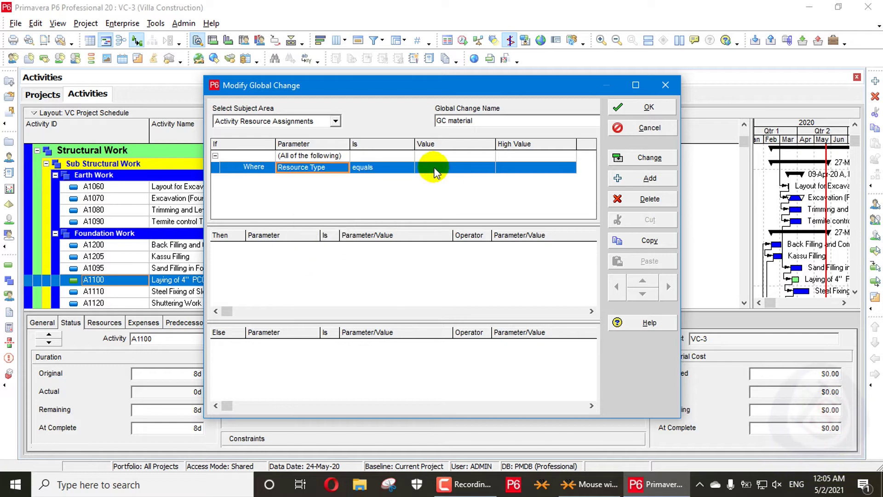
pyautogui.click(435, 168)
pyautogui.click(436, 198)
pyautogui.click(444, 169)
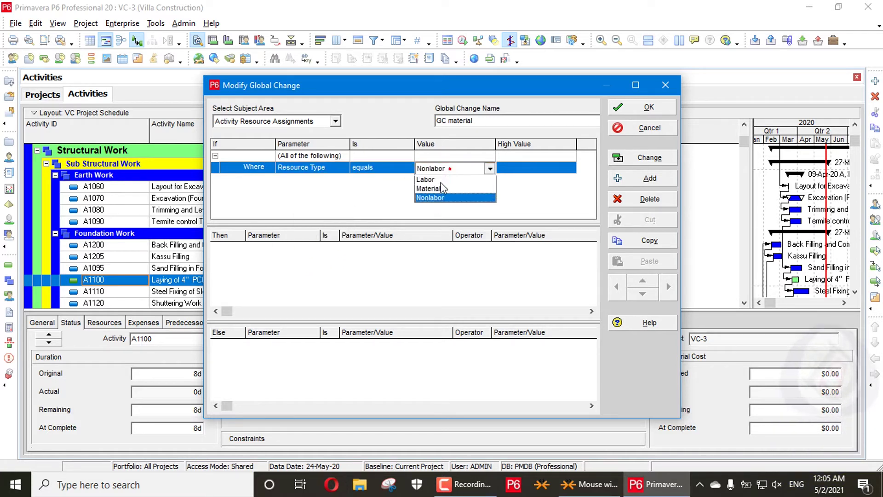
pyautogui.click(428, 190)
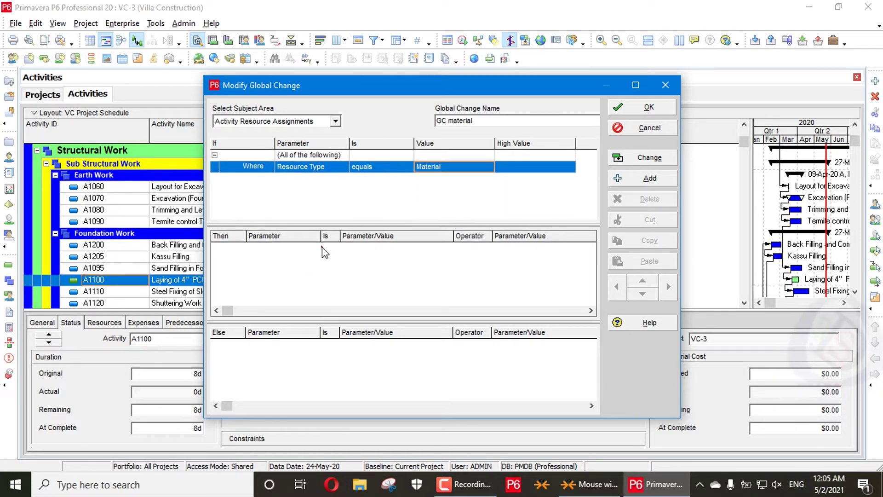
# Add two Then statements to the GC material change with Actual Material Units and Actual Regular Cost as their parameters.
pyautogui.click(628, 177)
pyautogui.click(636, 85)
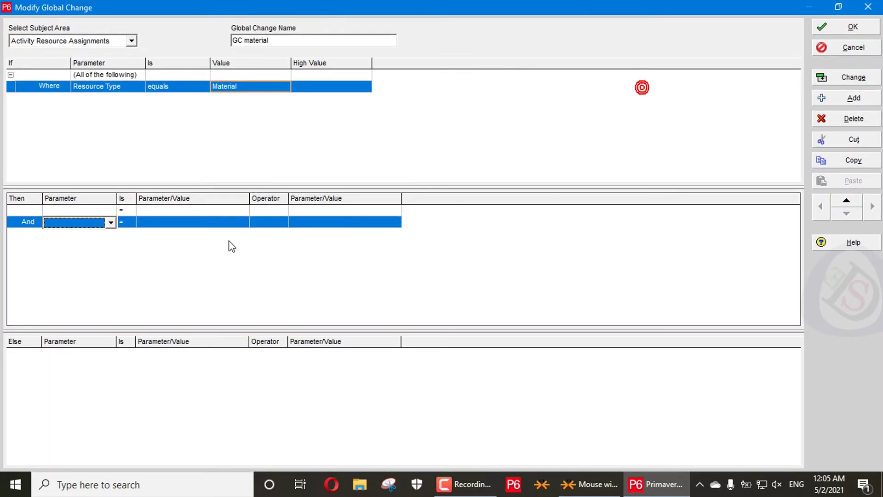
pyautogui.moveTo(117, 197); pyautogui.dragTo(209, 197)
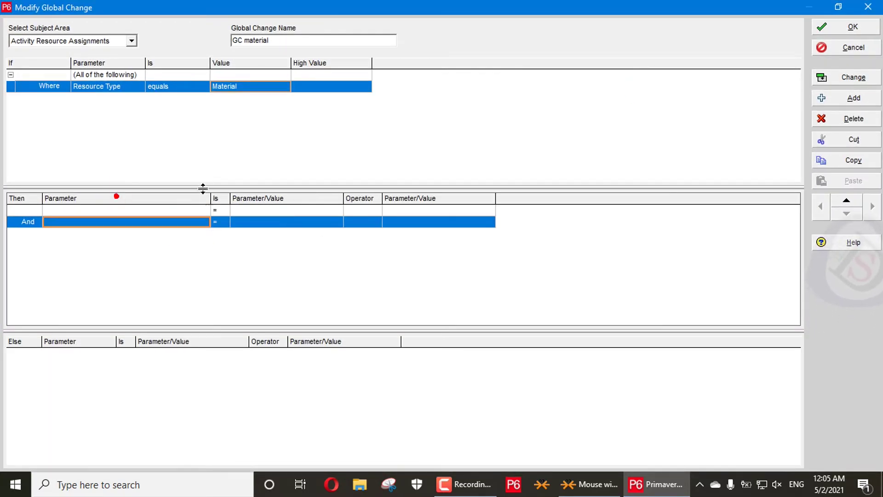
pyautogui.click(175, 210)
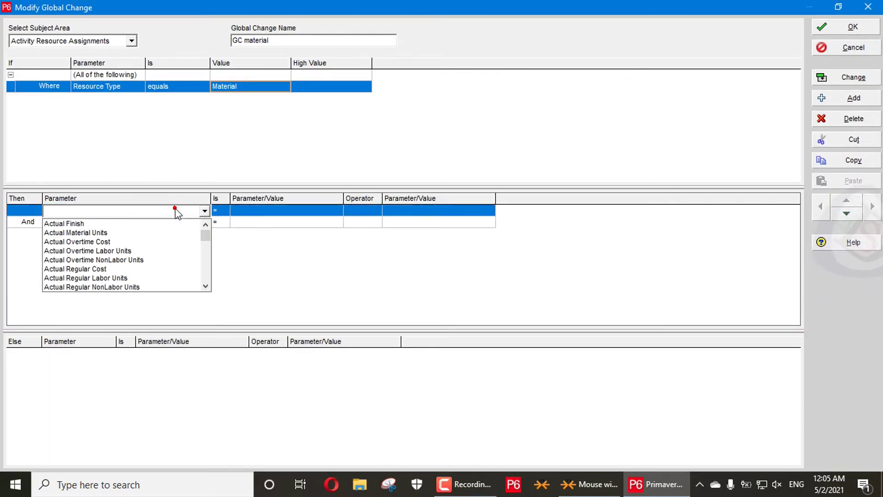
pyautogui.click(138, 231)
pyautogui.click(143, 222)
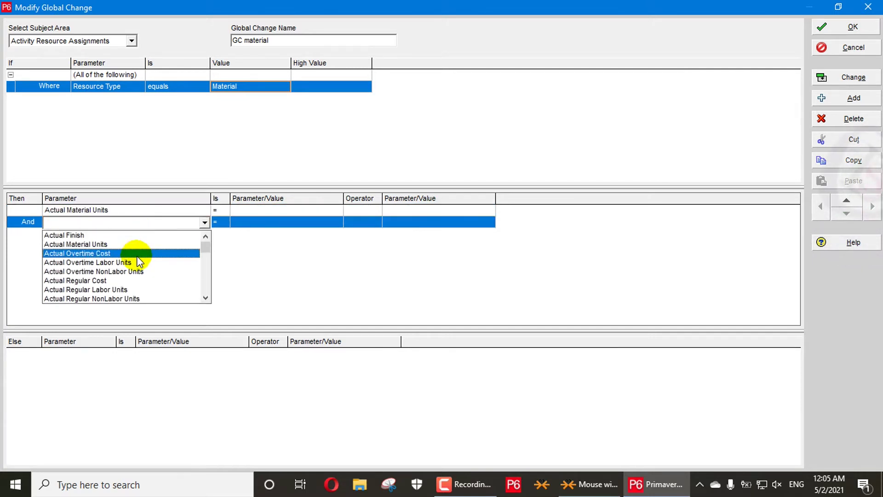
pyautogui.click(132, 280)
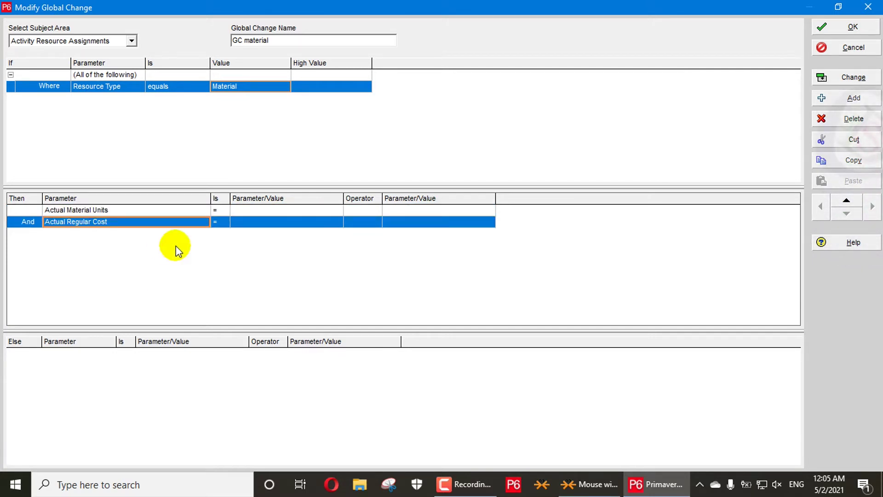
# Give Actual Material Units a custom value of 0 and Actual Regular Cost a custom value of $0.00.
pyautogui.click(282, 212)
pyautogui.click(282, 212)
pyautogui.click(269, 277)
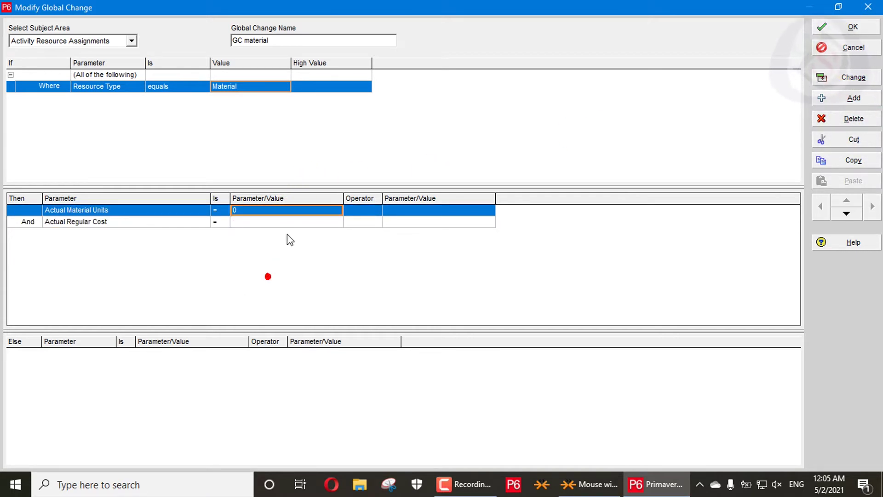
pyautogui.click(296, 221)
pyautogui.click(295, 221)
pyautogui.click(260, 288)
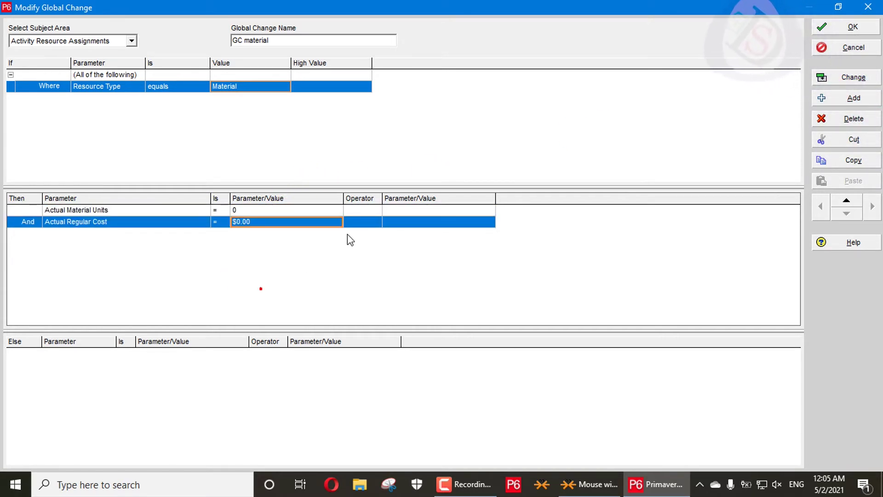
# Run the GC material change and commit it without saving the log file, accepting the definition.
pyautogui.click(825, 78)
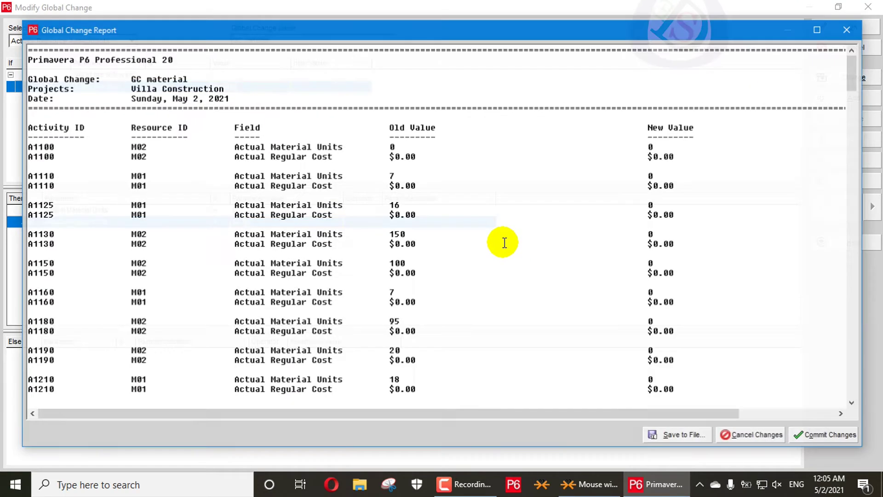
pyautogui.scroll(-20, 475, 195)
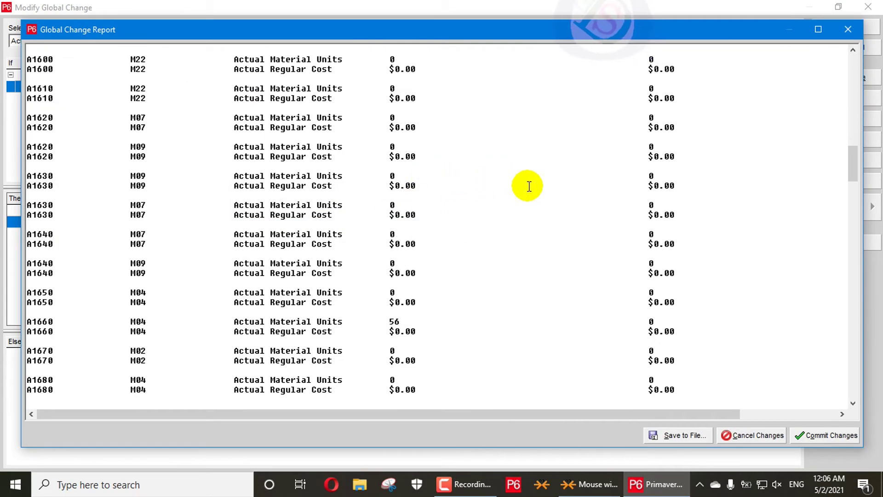
pyautogui.scroll(-6, 529, 186)
pyautogui.click(824, 435)
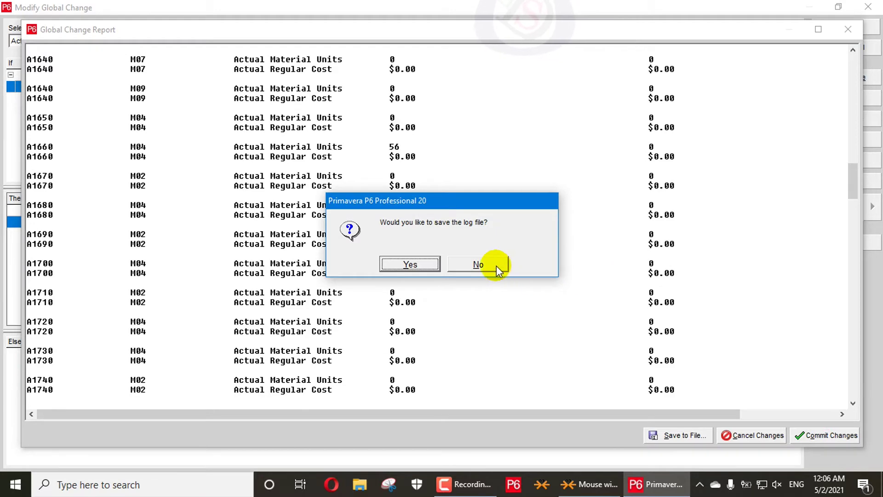
pyautogui.click(496, 265)
pyautogui.click(843, 27)
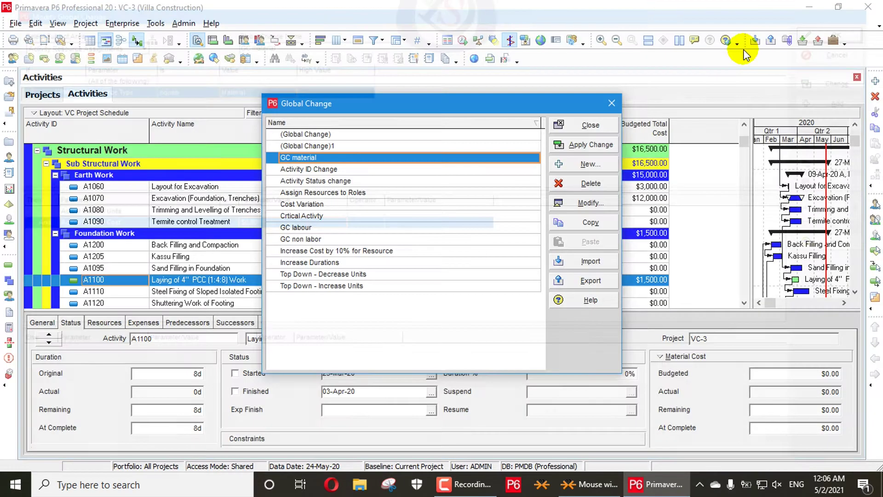
# Create a new global change named "Gc expenses actual" with Project Expenses as its subject area.
pyautogui.click(575, 168)
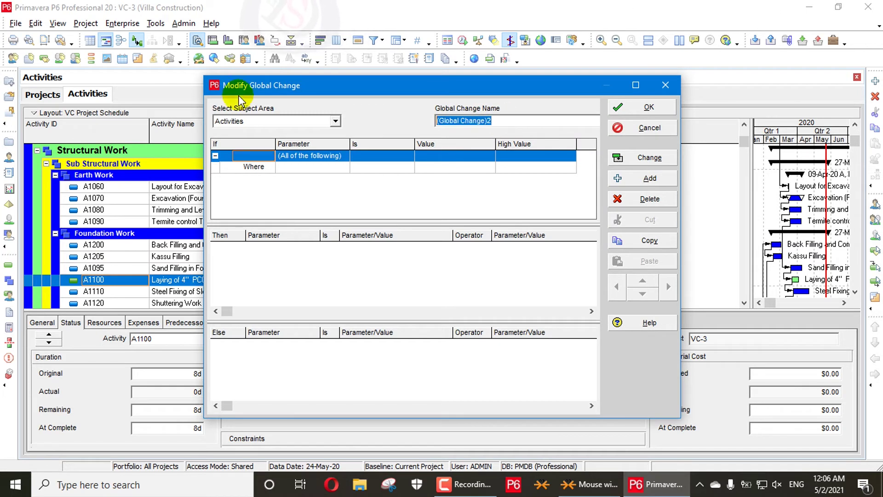
pyautogui.write('Gc')
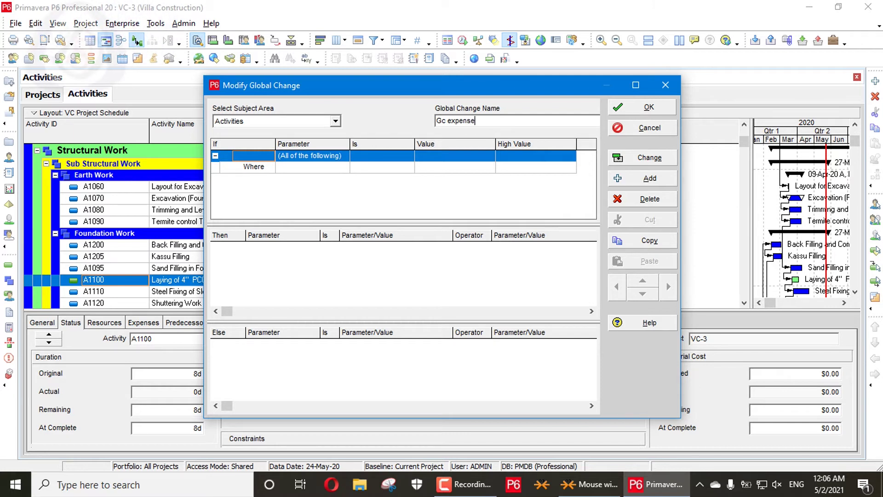
pyautogui.write('expenses actual')
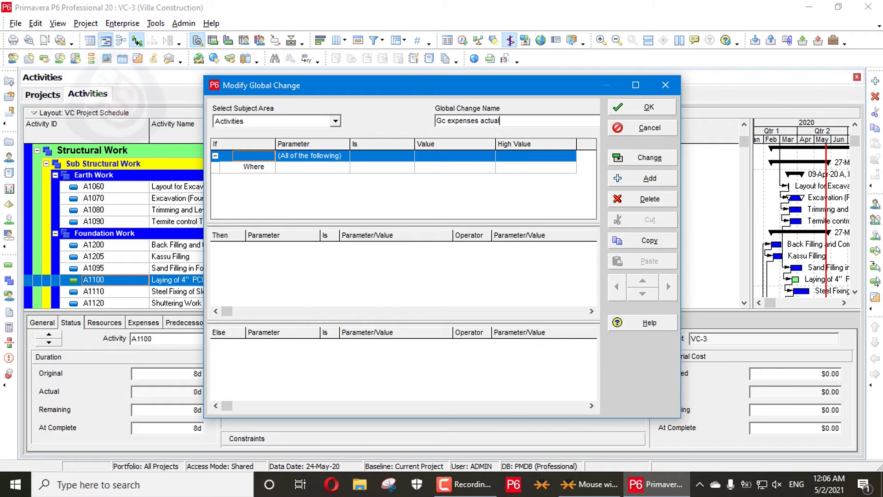
pyautogui.click(265, 124)
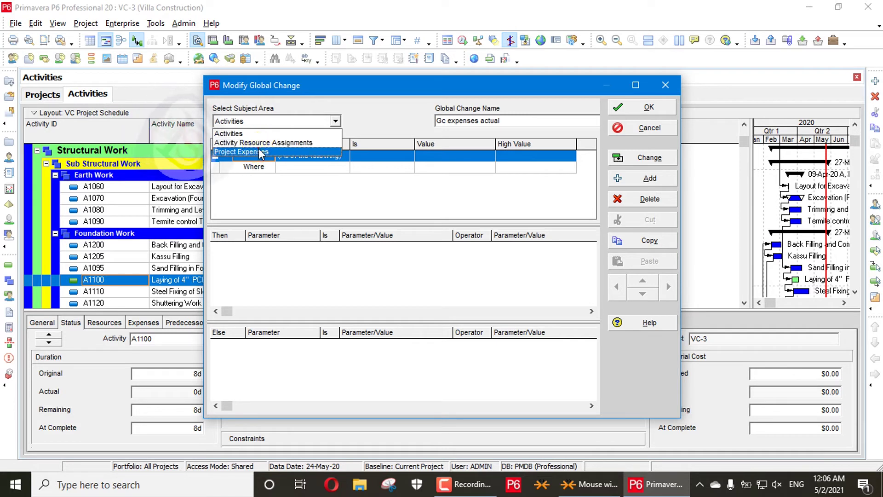
pyautogui.click(243, 149)
# Add a Then statement to the expenses change with Expense % Complete as its parameter.
pyautogui.click(252, 167)
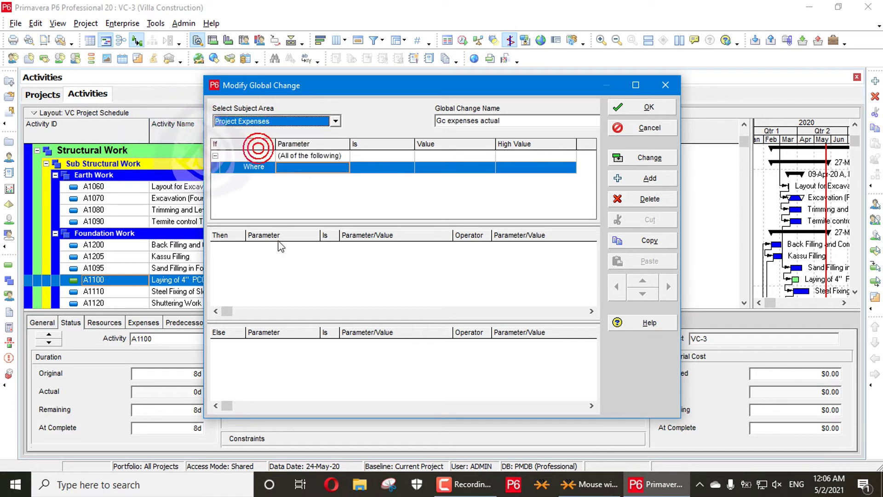
pyautogui.click(647, 178)
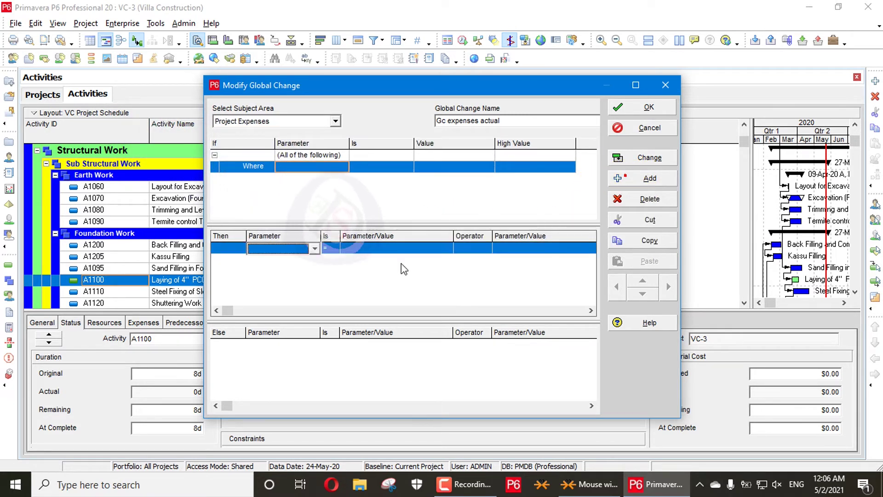
pyautogui.click(312, 247)
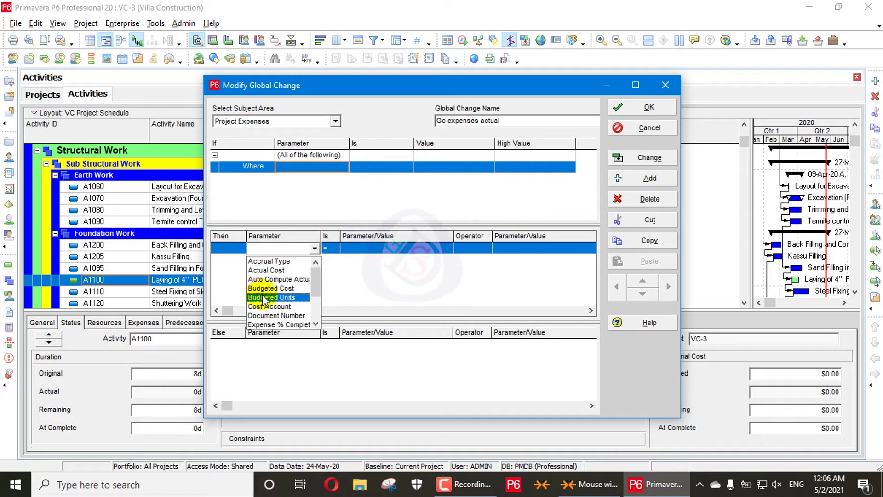
pyautogui.scroll(-2, 276, 354)
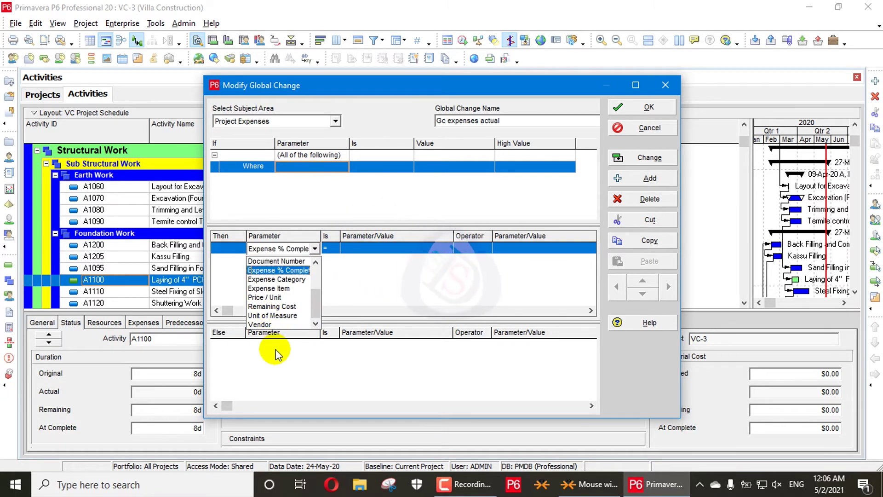
pyautogui.click(282, 271)
# Give Expense % Complete a custom value of 0%, and run and commit the Gc expenses actual change.
pyautogui.click(425, 249)
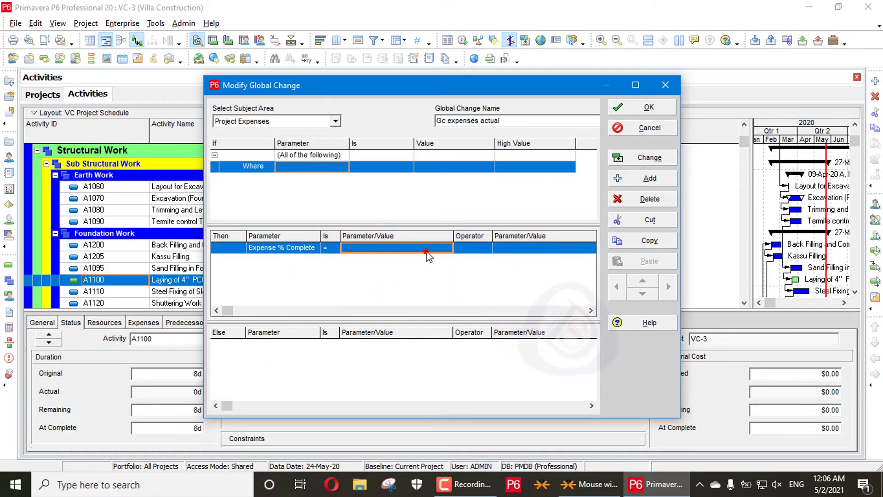
pyautogui.click(376, 260)
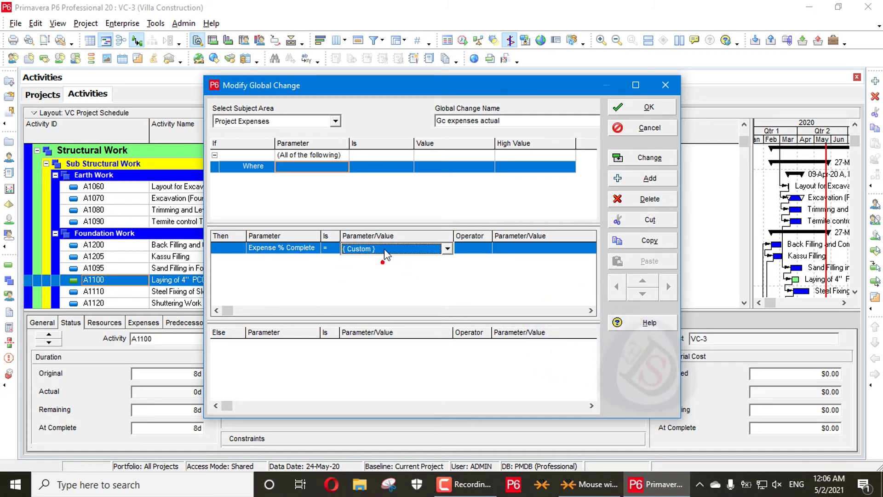
pyautogui.click(396, 249)
pyautogui.click(397, 248)
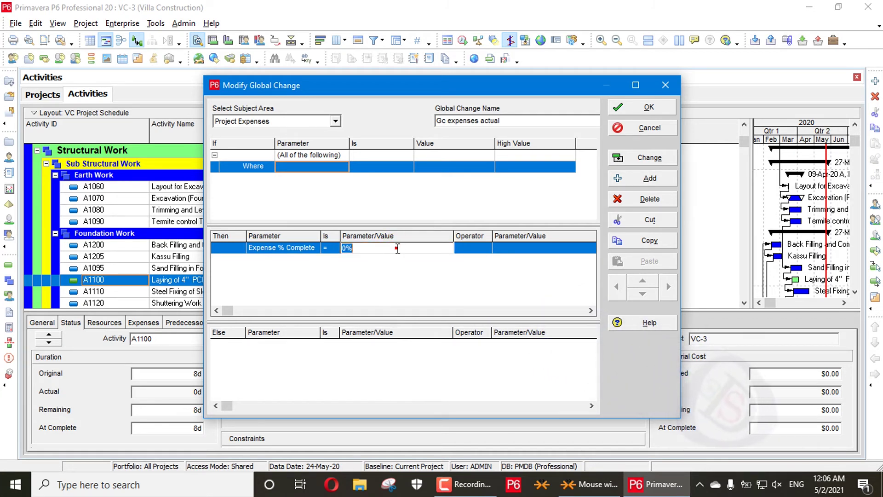
pyautogui.click(408, 279)
pyautogui.click(637, 157)
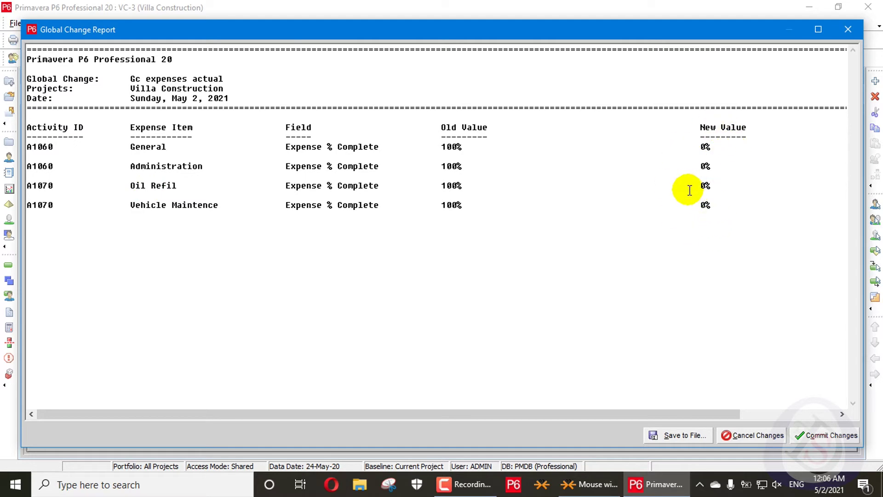
pyautogui.click(815, 437)
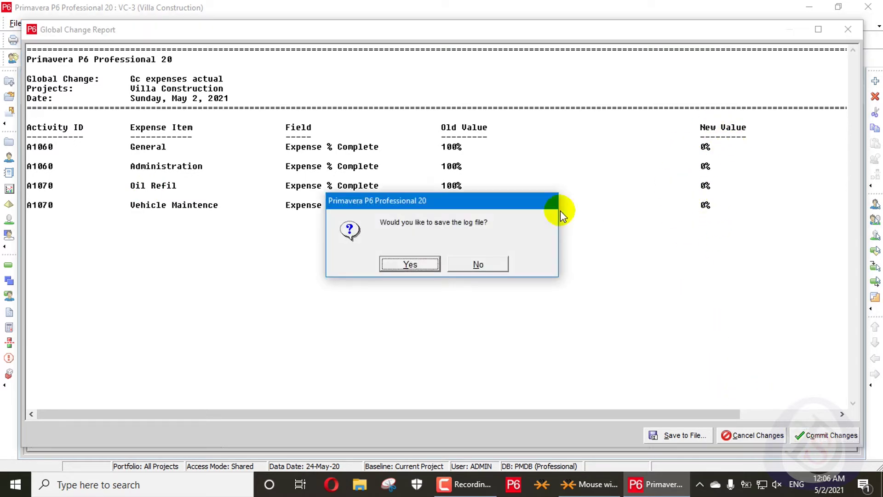
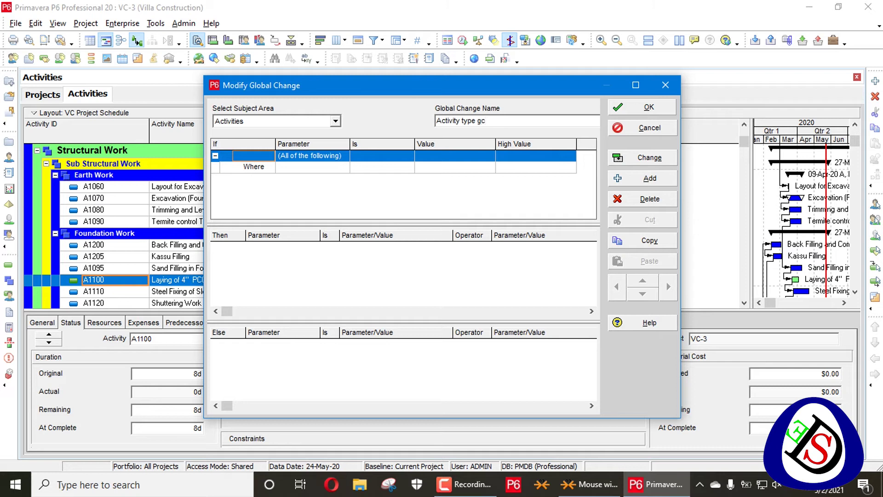
# Complete the new global change's name as "Activity type gc not started", keeping Activities as the subject area.
pyautogui.write('arted')
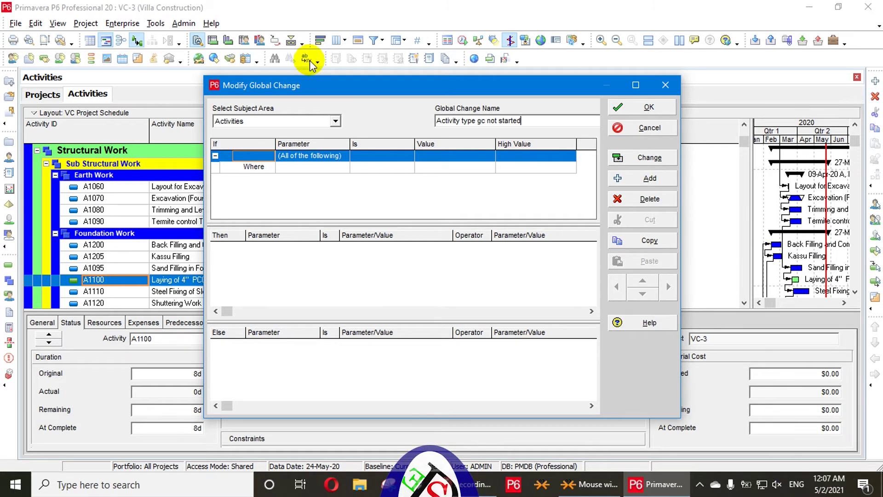
pyautogui.click(294, 120)
pyautogui.click(295, 120)
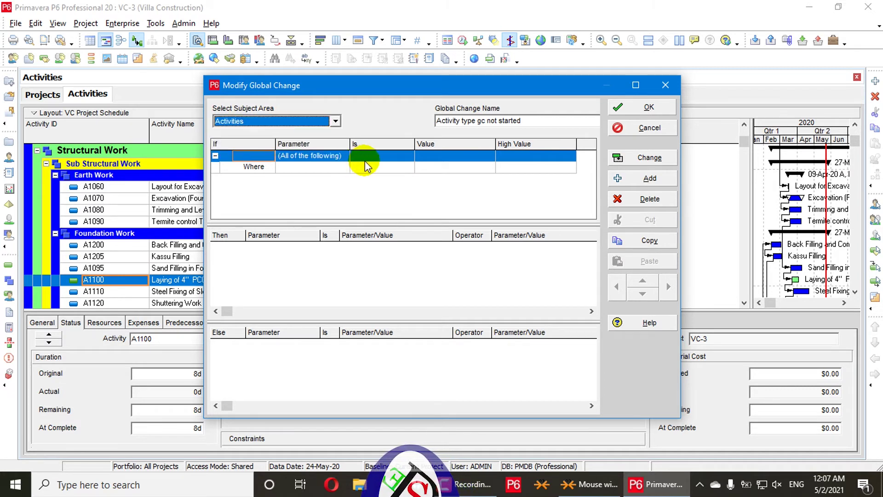
# Set the If condition's parameter to Activity Type with the operator "is not equal to", leaving its value empty.
pyautogui.click(338, 167)
pyautogui.press('a')
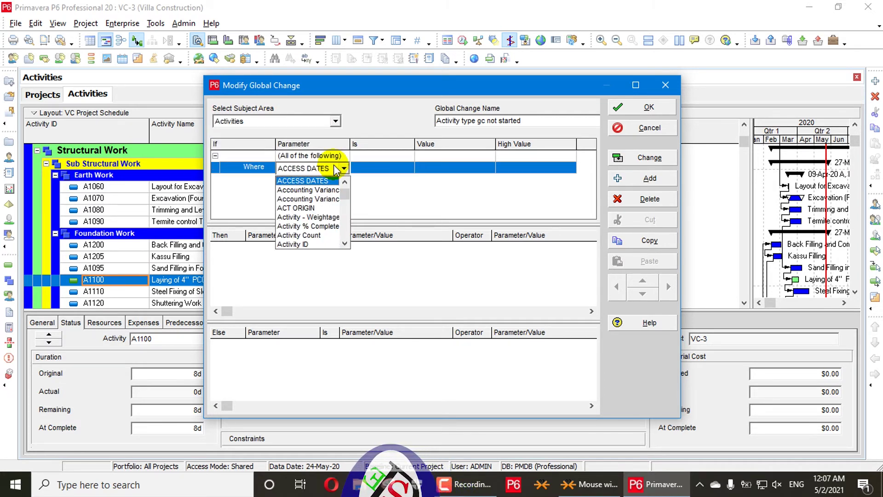
pyautogui.scroll(-1, 317, 239)
pyautogui.scroll(-3, 320, 230)
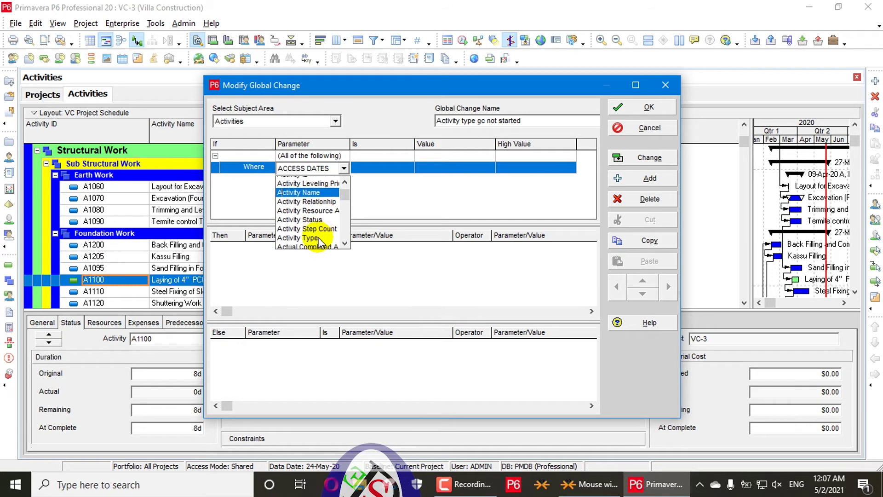
pyautogui.click(317, 202)
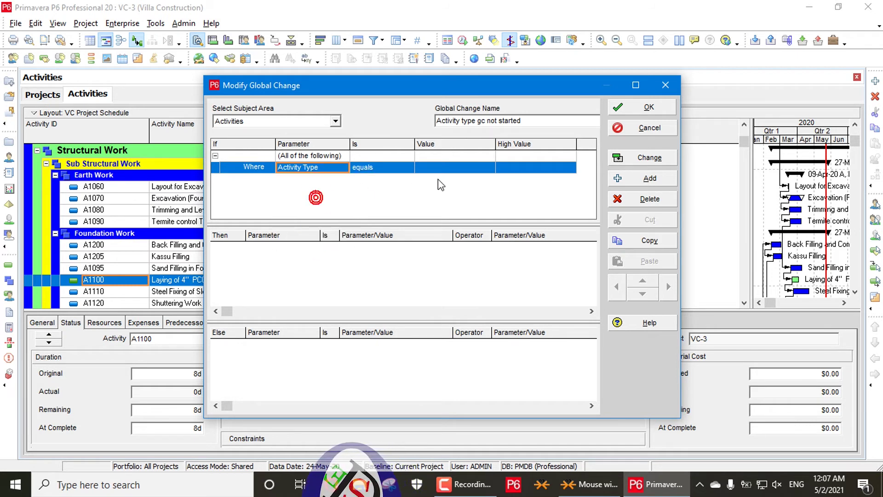
pyautogui.click(400, 168)
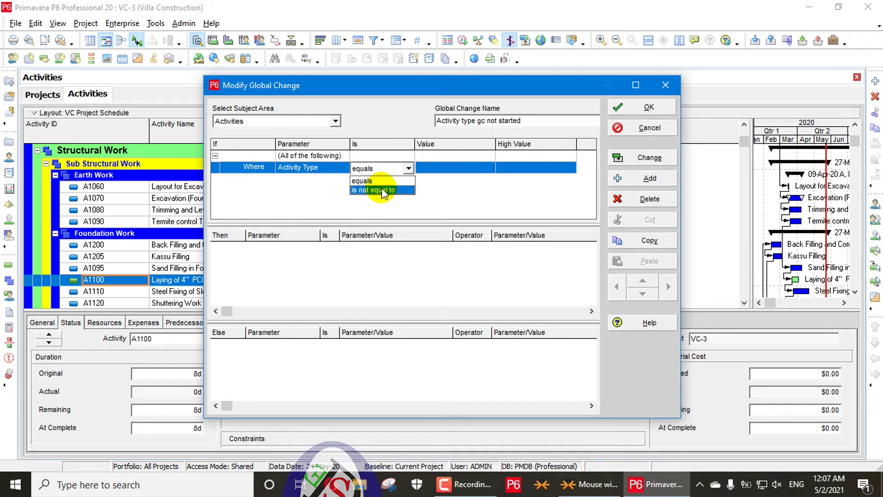
pyautogui.click(395, 190)
pyautogui.click(450, 168)
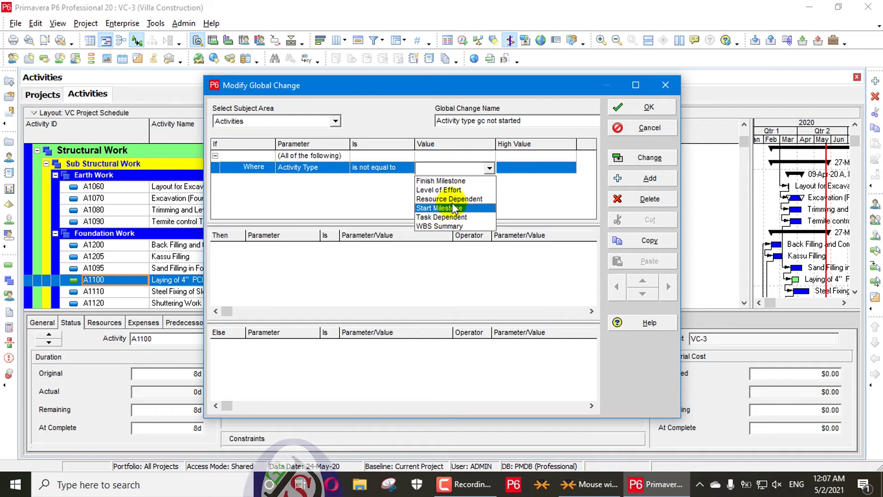
pyautogui.click(512, 184)
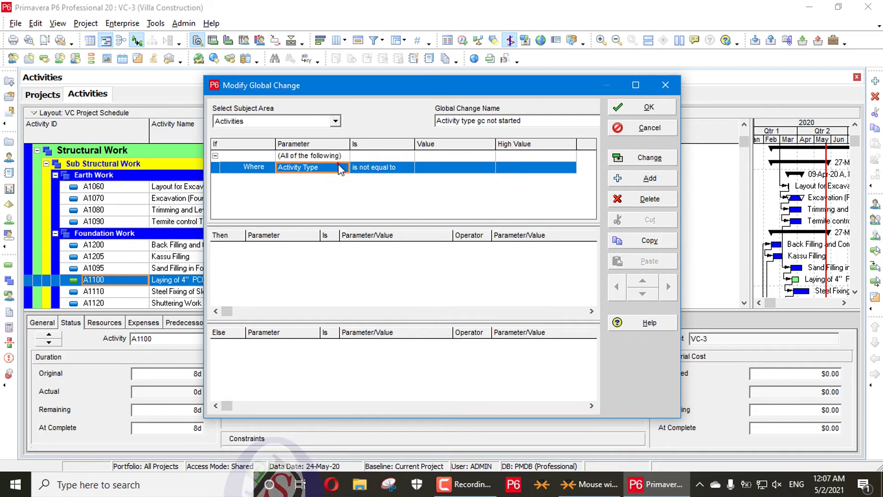
# Make the If condition Activity Status is not equal to Not Started, and rename the global change "Activity status gc not started".
pyautogui.click(338, 166)
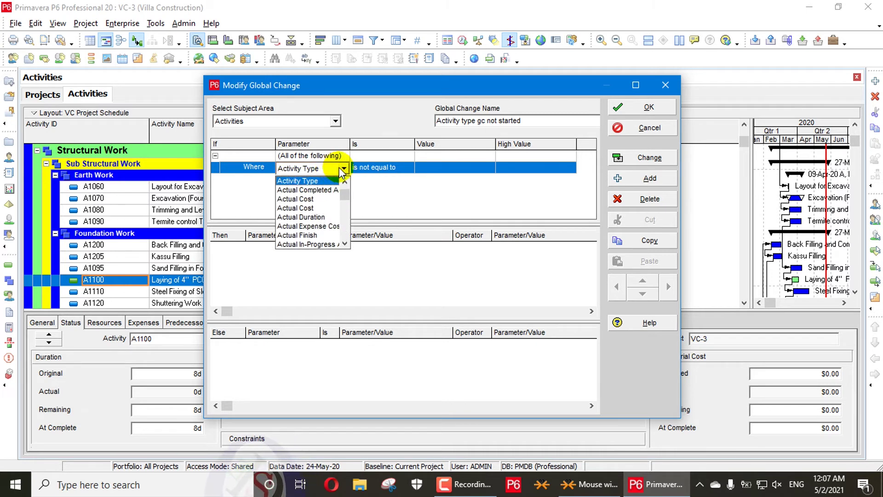
pyautogui.scroll(1, 317, 199)
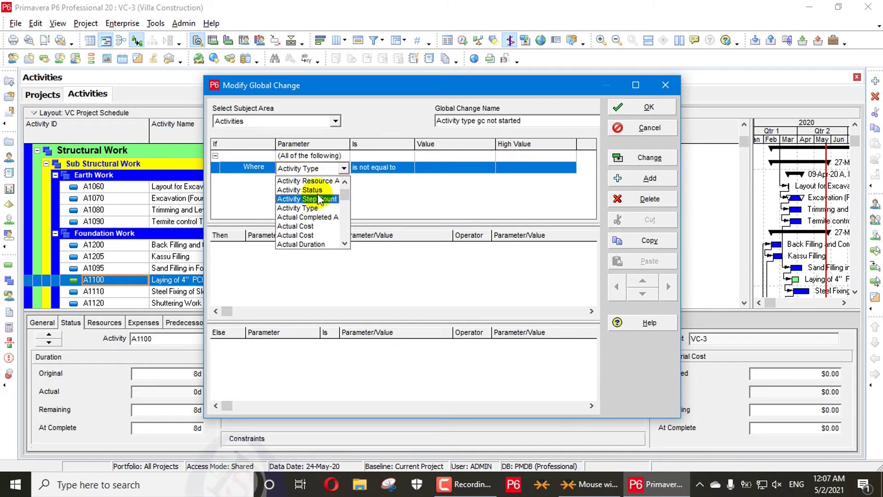
pyautogui.click(317, 191)
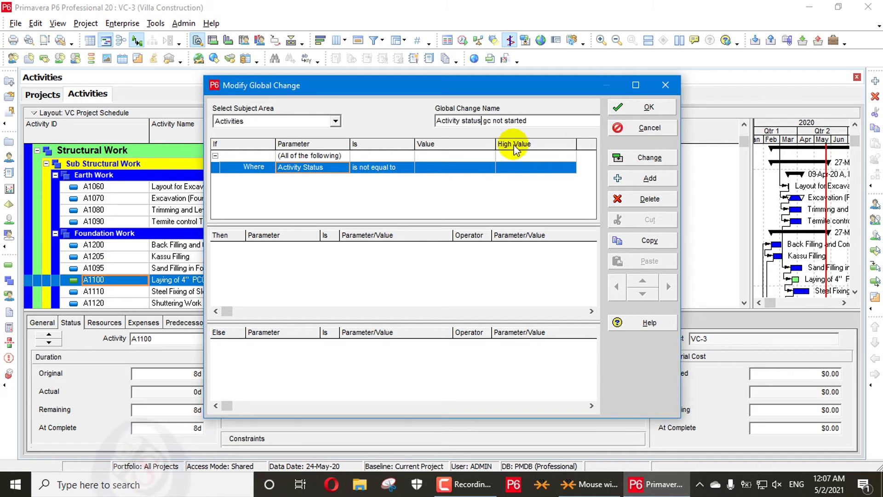
pyautogui.click(465, 170)
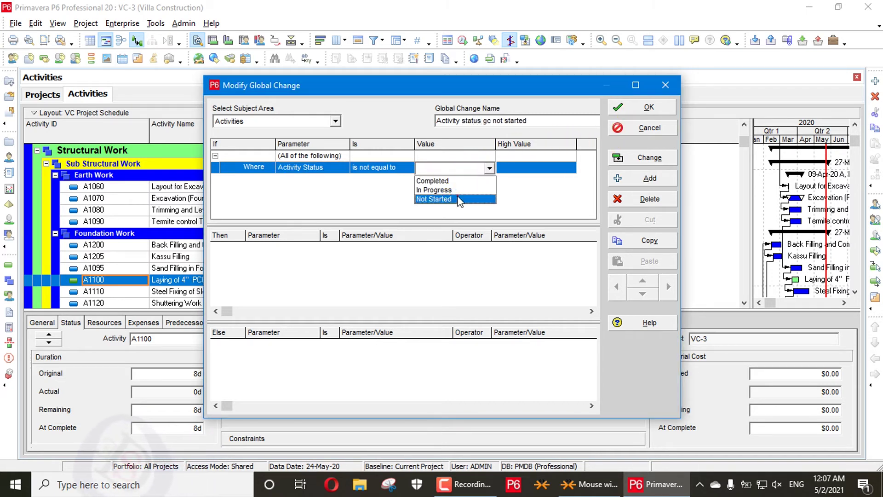
pyautogui.click(458, 199)
# Add a Then statement that sets Activity Status equal to Not Started.
pyautogui.click(644, 180)
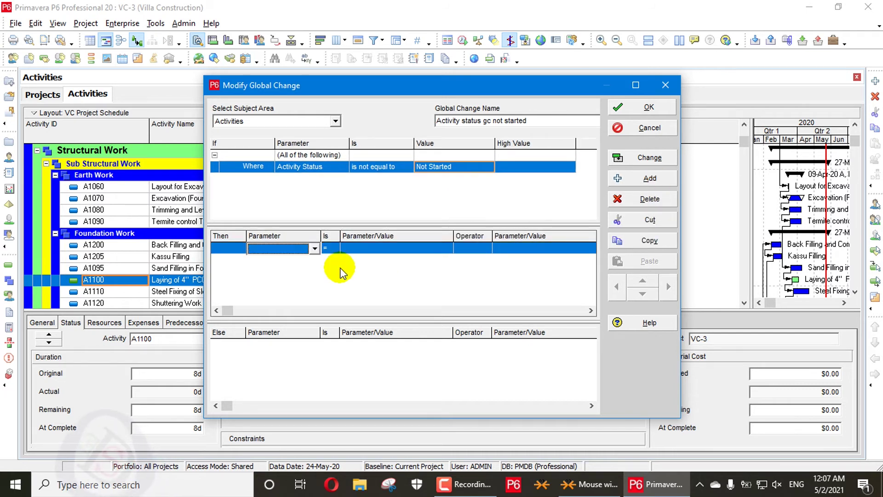
pyautogui.click(315, 248)
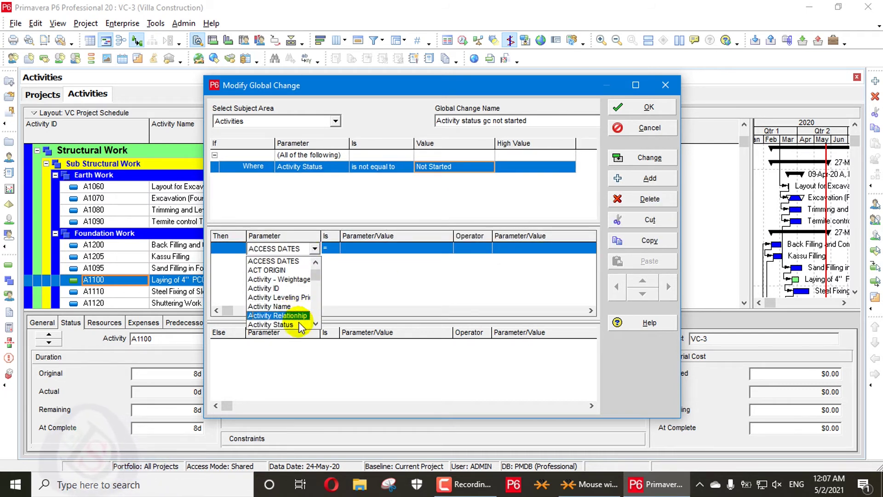
pyautogui.click(302, 325)
pyautogui.click(371, 250)
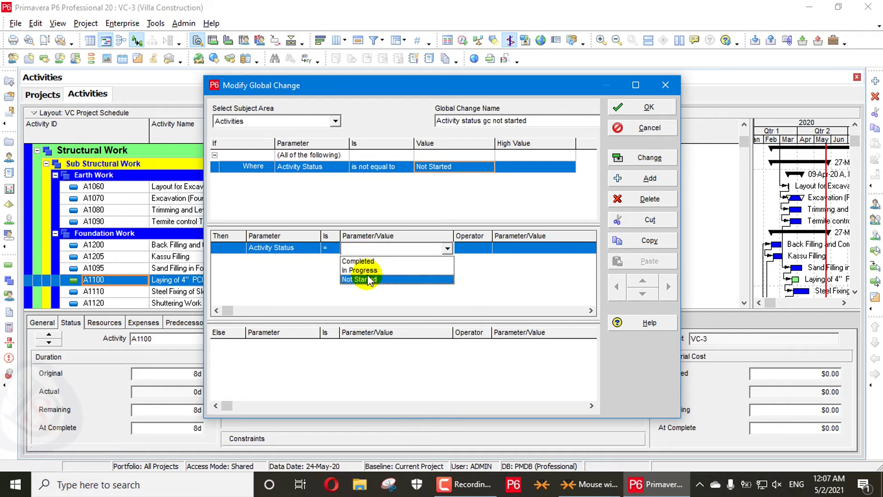
pyautogui.click(369, 280)
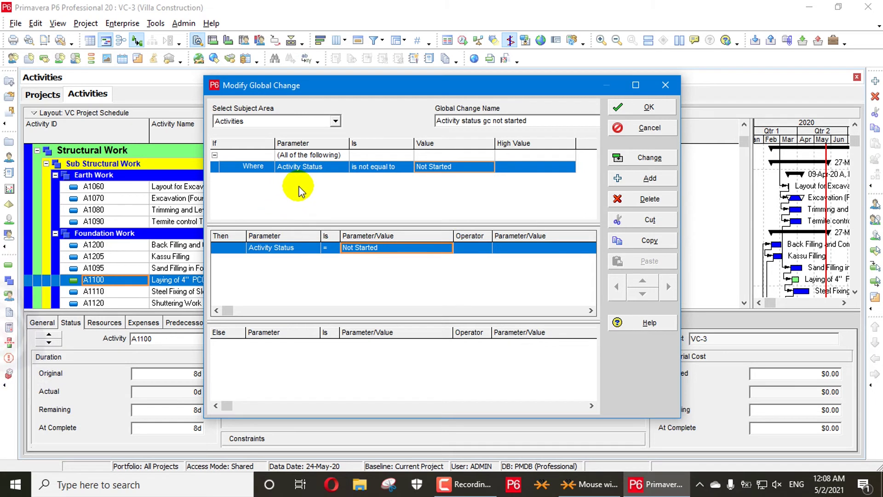
pyautogui.click(427, 178)
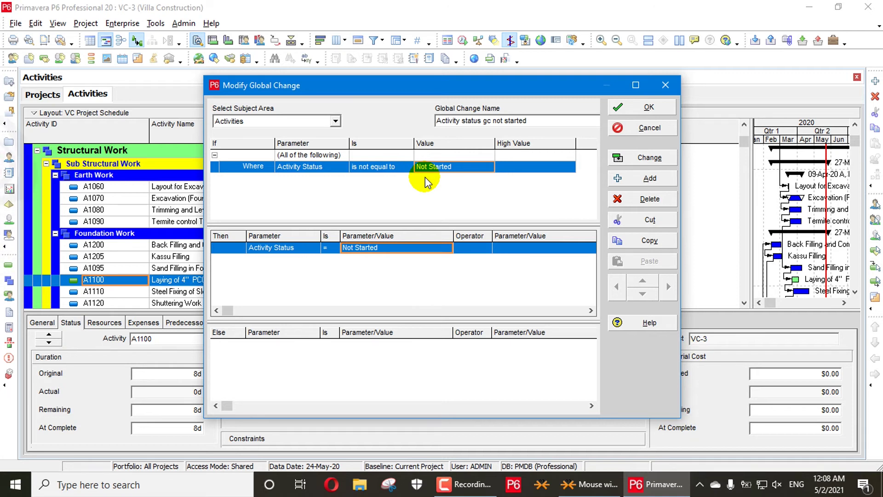
pyautogui.click(237, 291)
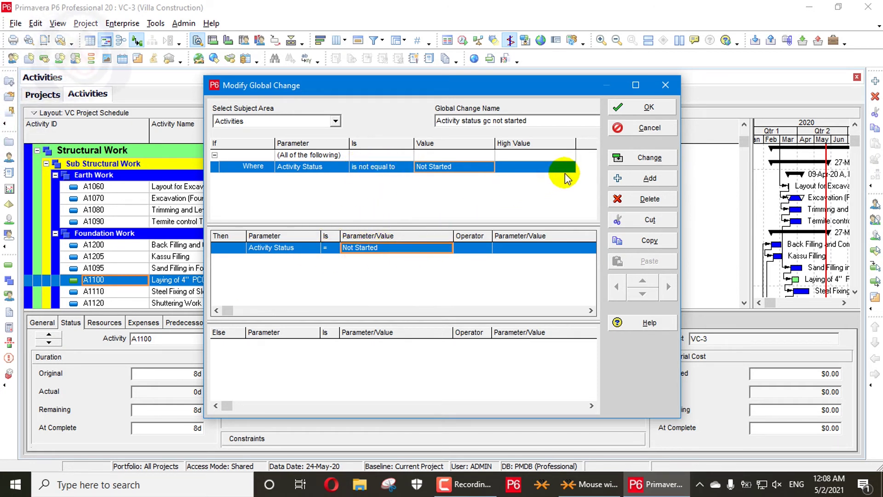
# Run and commit the Activity status gc not started change without saving the log file, and close the global change windows.
pyautogui.click(627, 158)
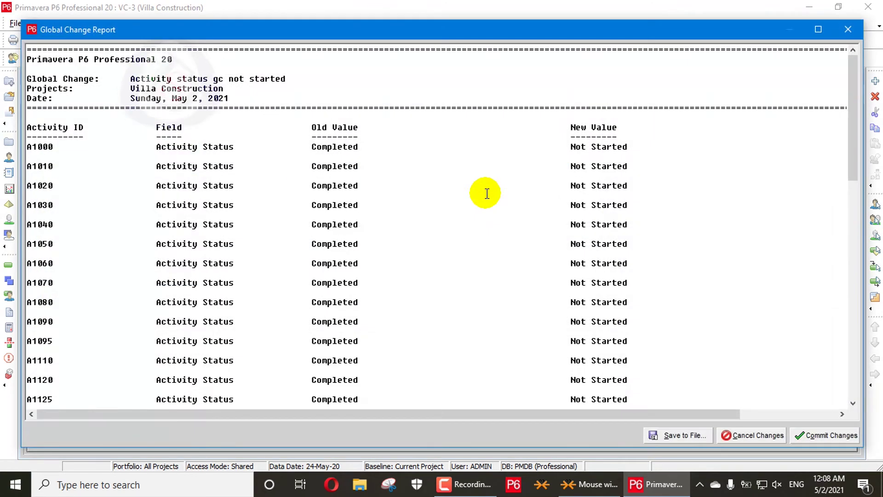
pyautogui.scroll(-8, 307, 350)
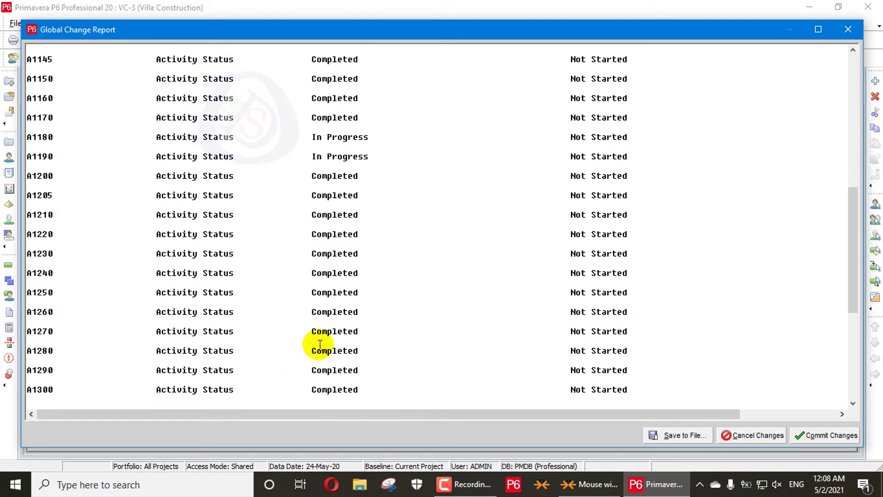
pyautogui.scroll(2, 317, 272)
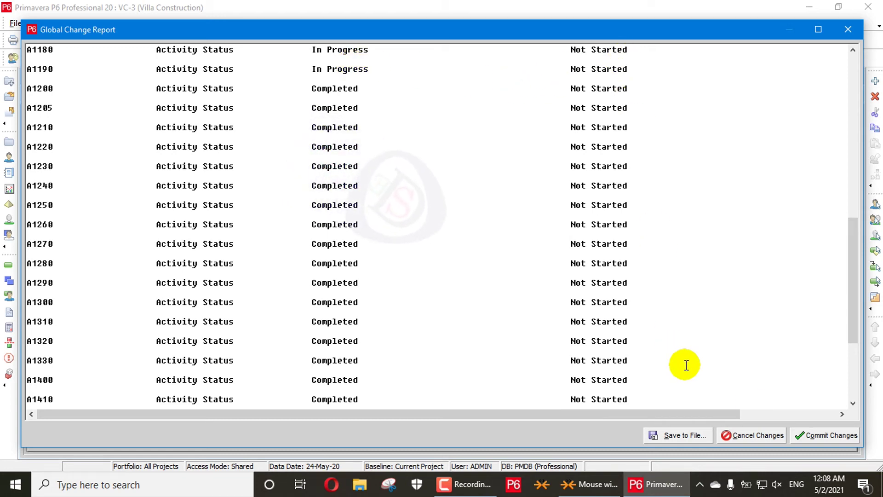
pyautogui.click(815, 436)
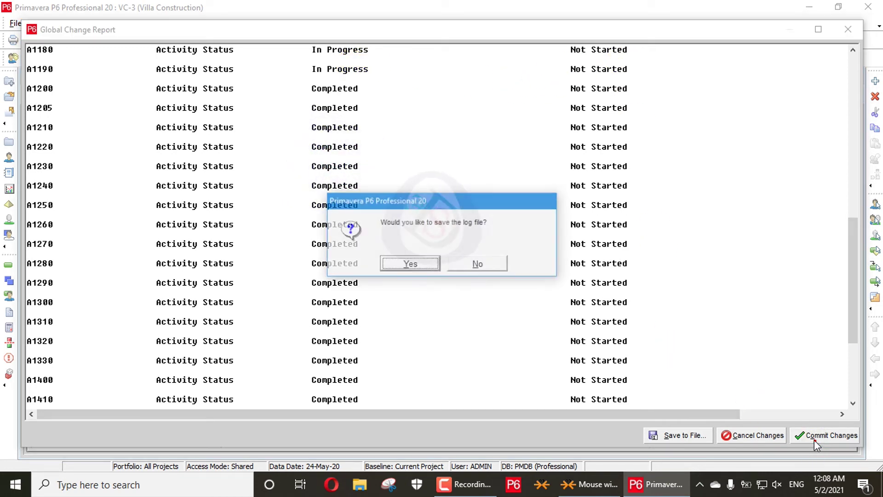
pyautogui.click(487, 266)
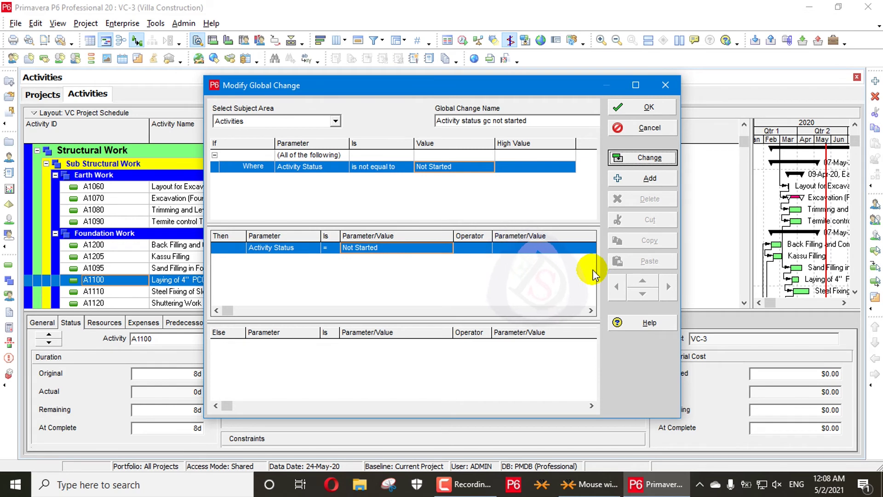
pyautogui.click(650, 109)
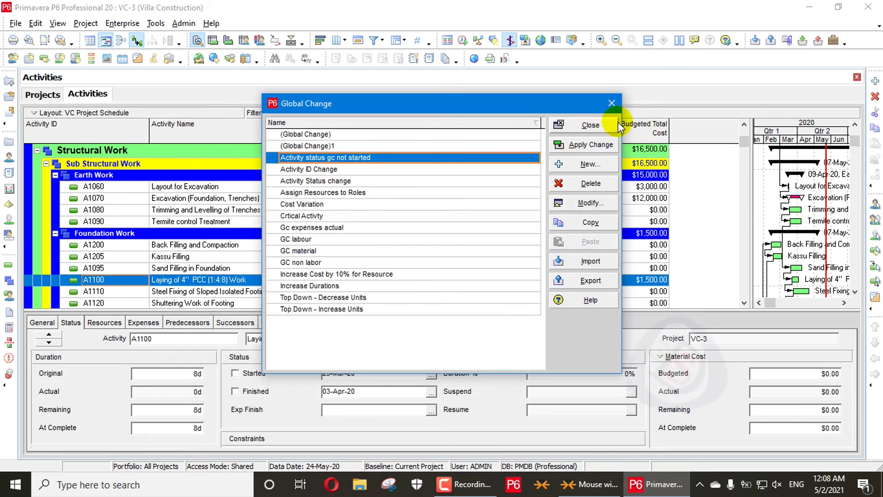
pyautogui.click(590, 126)
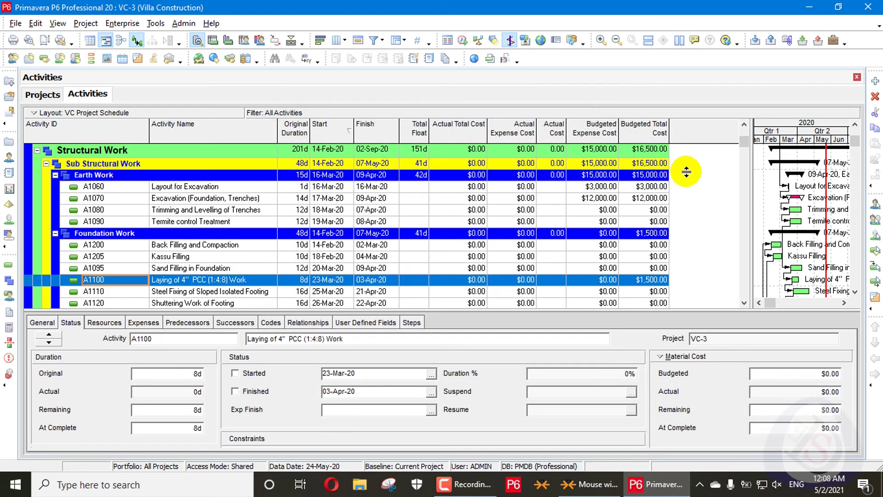
# Review the activity costs from the beginning of the schedule and show the schedule dates of project VC-3.
pyautogui.moveTo(744, 140)
pyautogui.mouseDown()
pyautogui.moveTo(745, 298)
pyautogui.moveTo(750, 144)
pyautogui.moveTo(759, 146)
pyautogui.mouseUp()
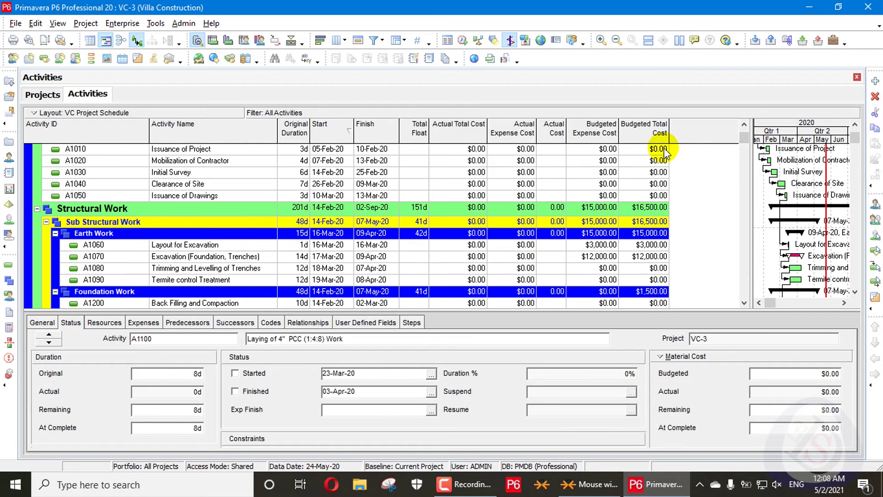
pyautogui.scroll(1, 618, 154)
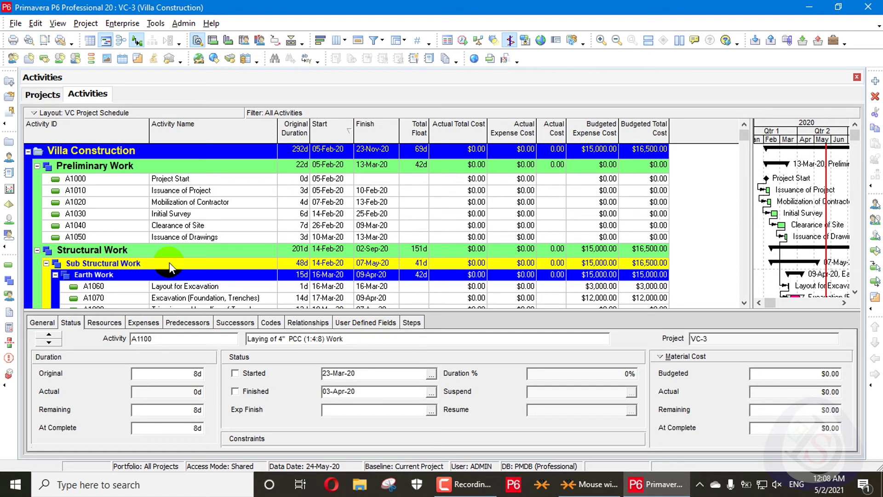
pyautogui.click(45, 93)
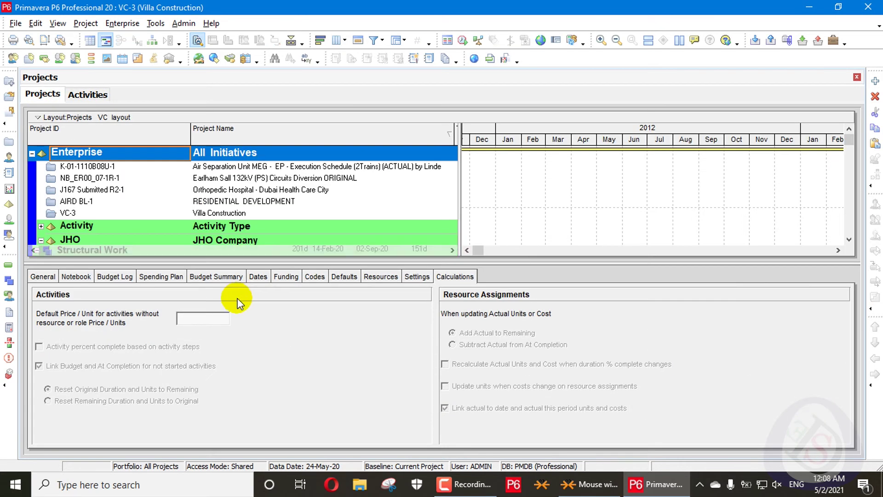
pyautogui.click(259, 276)
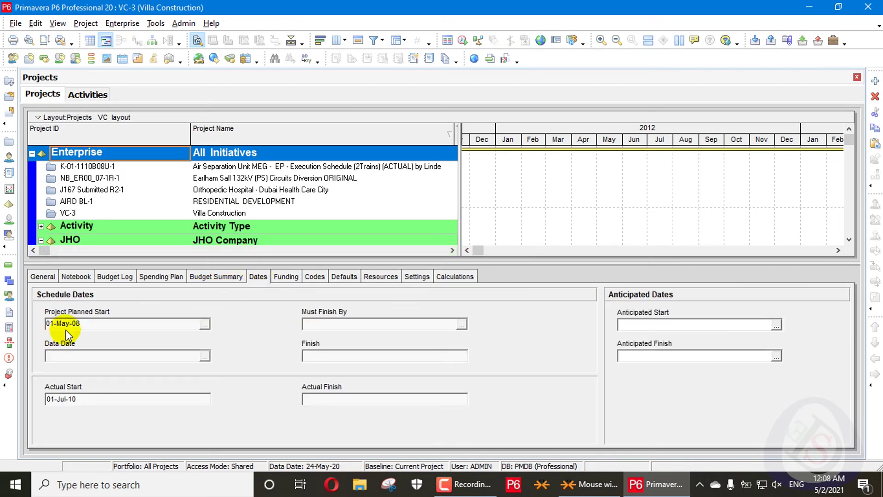
pyautogui.click(114, 213)
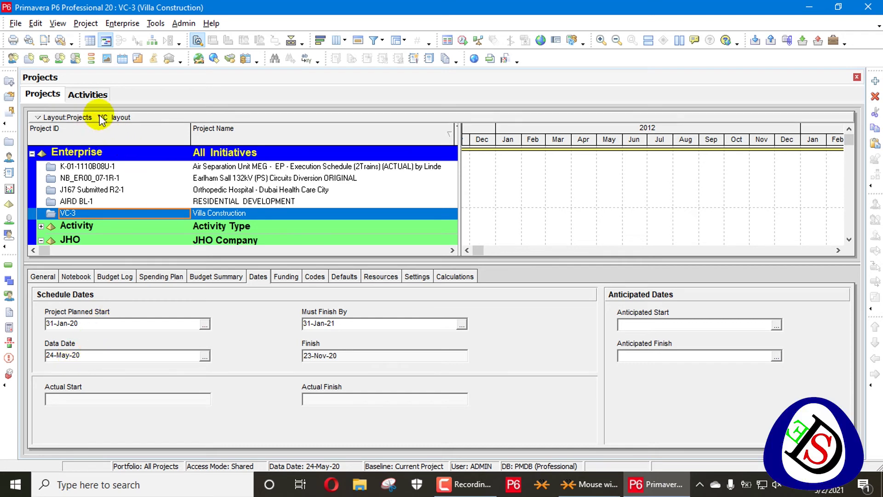
pyautogui.click(88, 95)
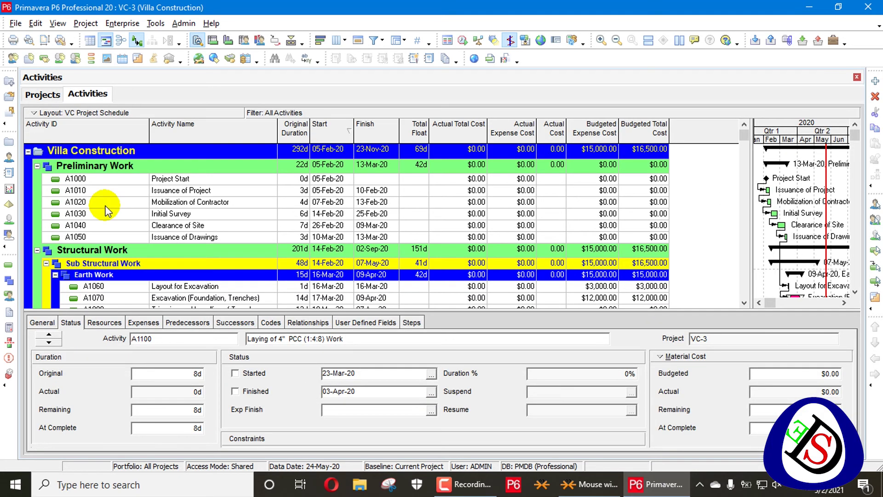
pyautogui.press('F9')
pyautogui.click(326, 218)
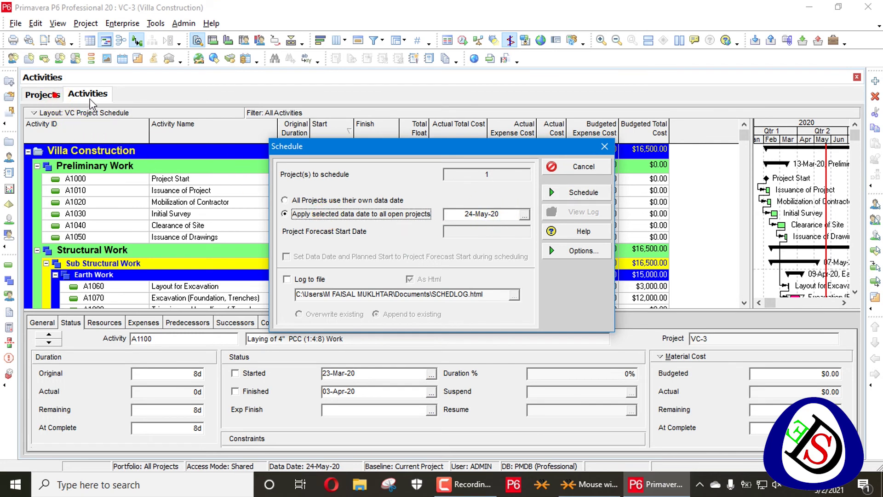
pyautogui.click(584, 192)
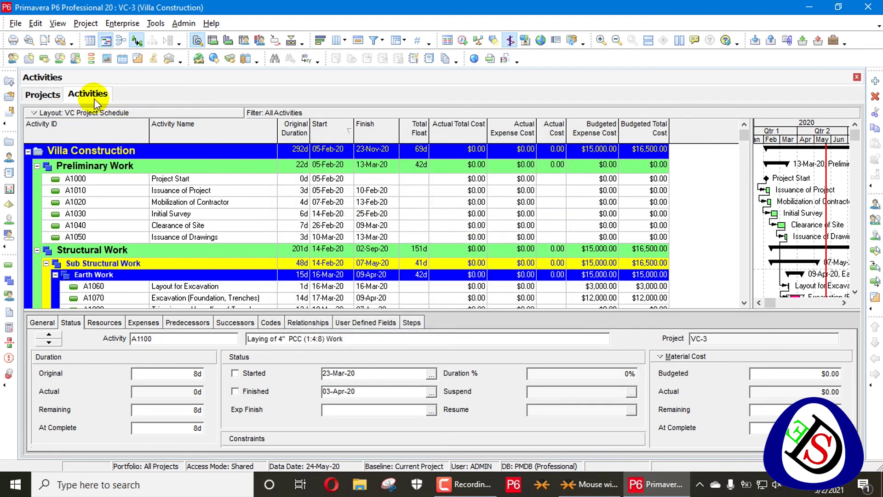
# Reschedule the Villa Construction project with its planned start date, 31-Jan-20, applied as the data date to all open projects.
pyautogui.click(42, 94)
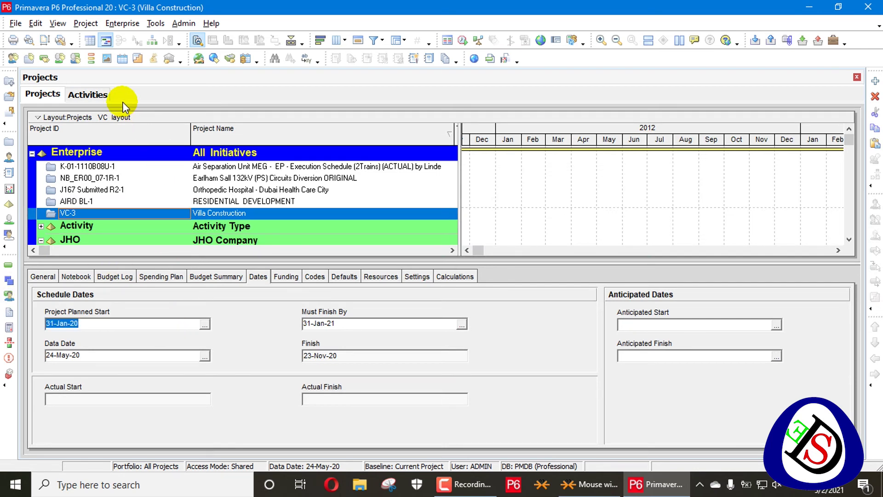
pyautogui.press('F9')
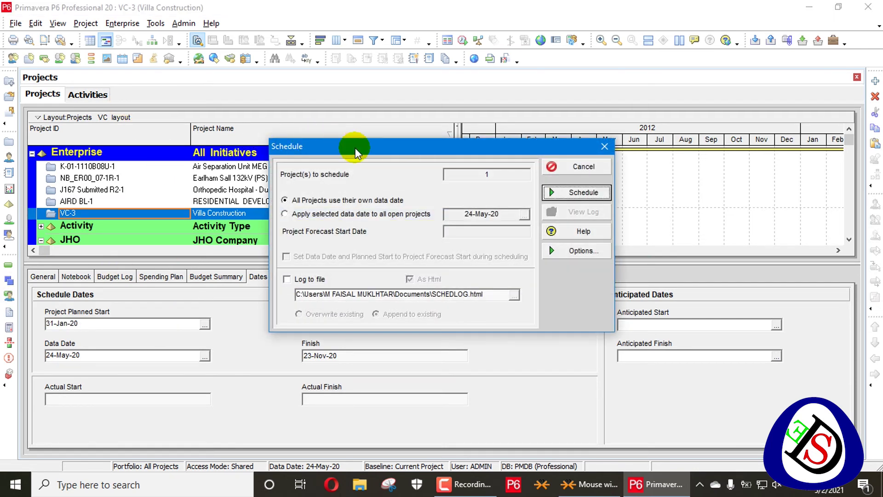
pyautogui.click(384, 213)
pyautogui.click(505, 213)
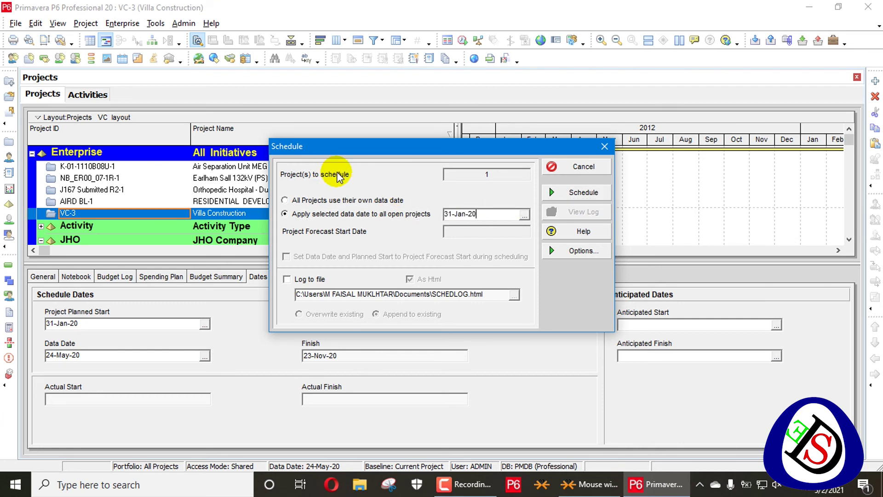
pyautogui.click(583, 192)
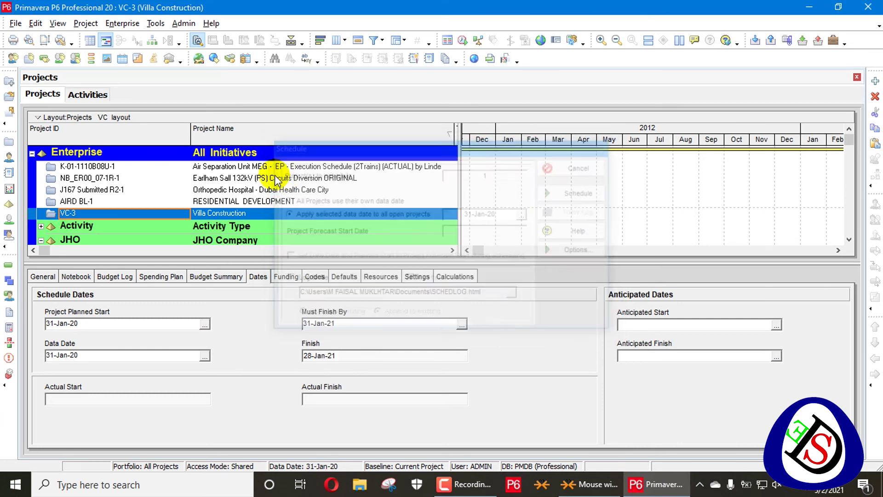
# Examine the rescheduled activities' dates, float and actual costs across the structural work.
pyautogui.click(90, 98)
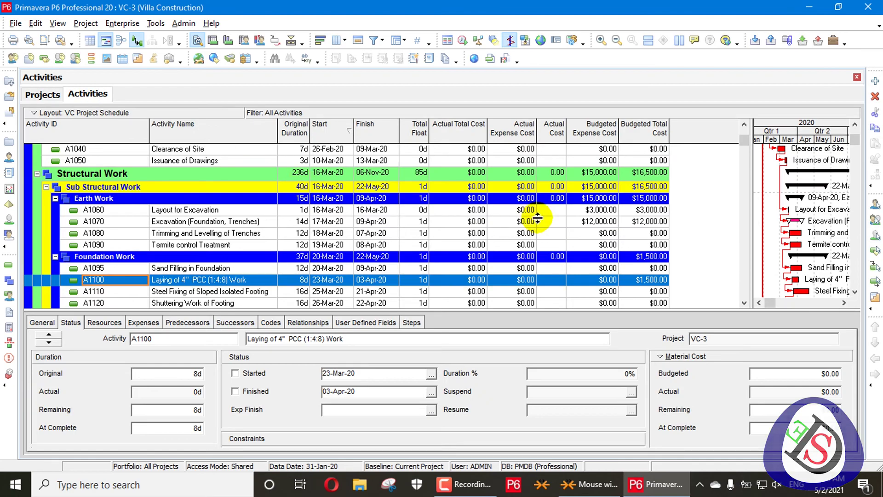
pyautogui.scroll(-20, 705, 191)
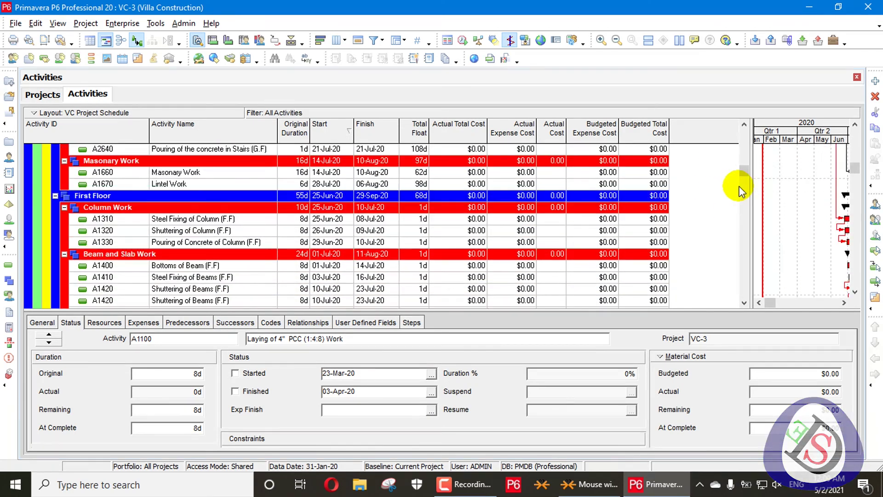
pyautogui.scroll(-3, 741, 189)
pyautogui.scroll(9, 742, 186)
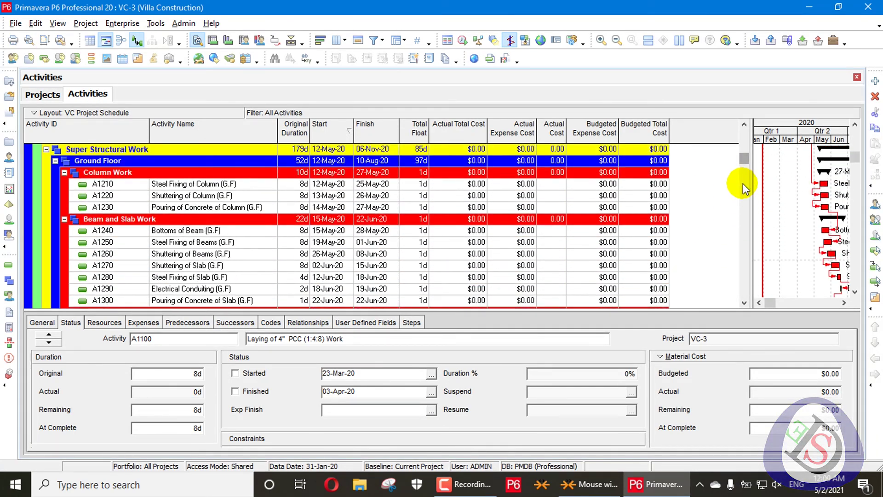
pyautogui.scroll(2, 744, 184)
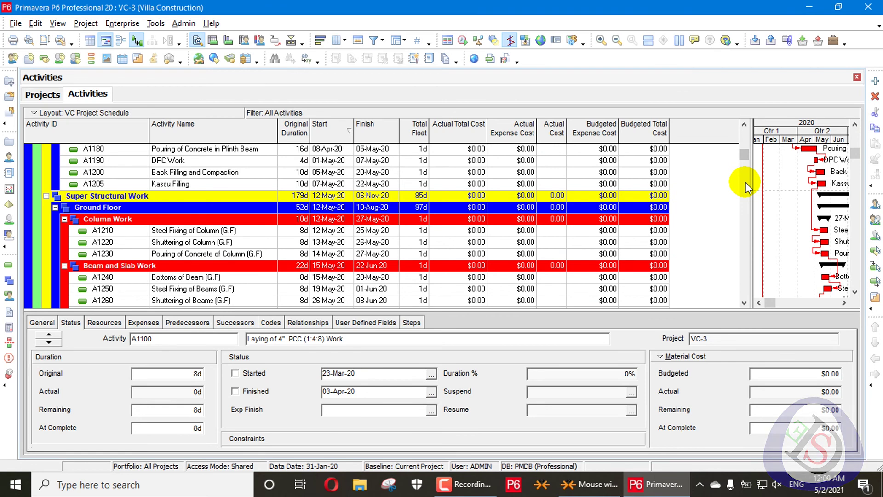